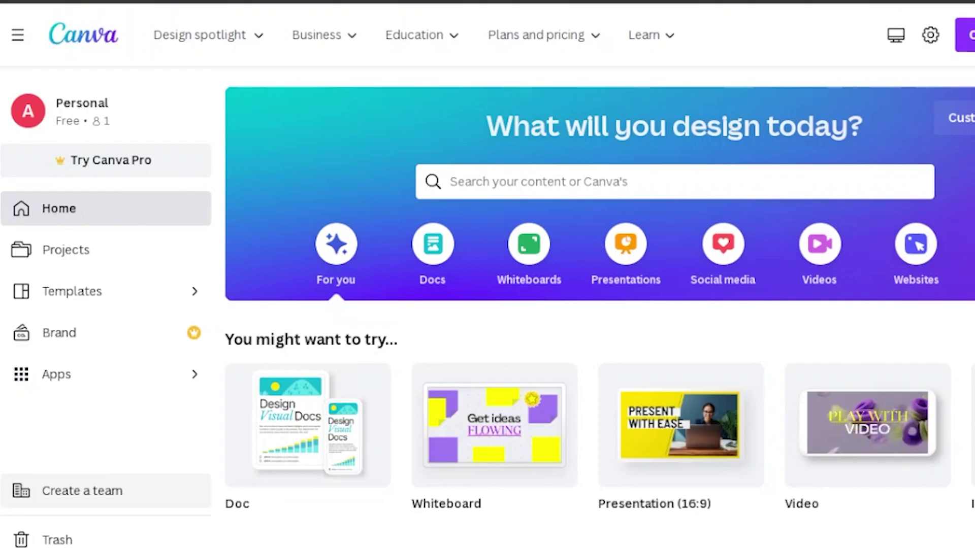
- Create a new blank Presentation (16:9) design from the suggested design types
{"action": "scroll", "coordinate": [599, 304], "scroll_direction": "down", "scroll_amount": 3}
{"action": "mouse_move", "coordinate": [823, 379]}
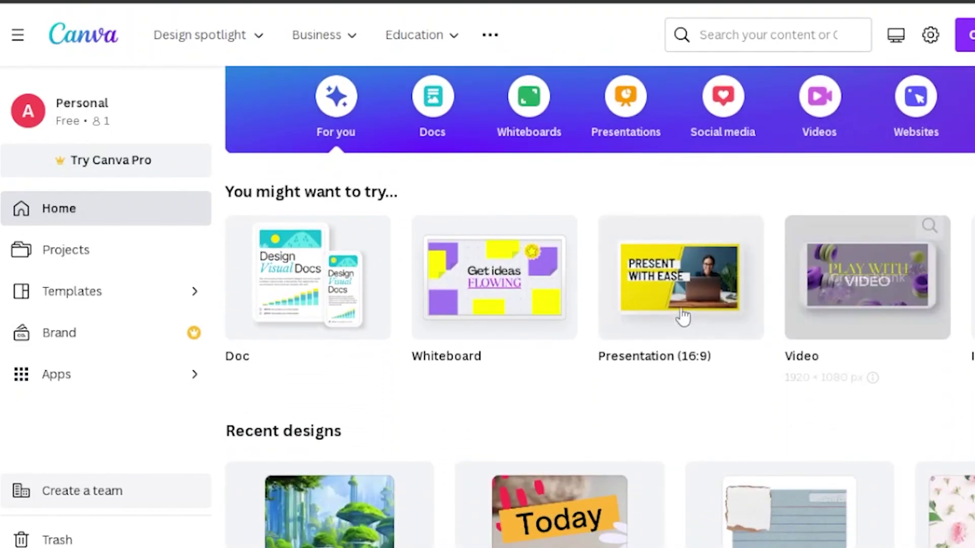
{"action": "mouse_move", "coordinate": [679, 303]}
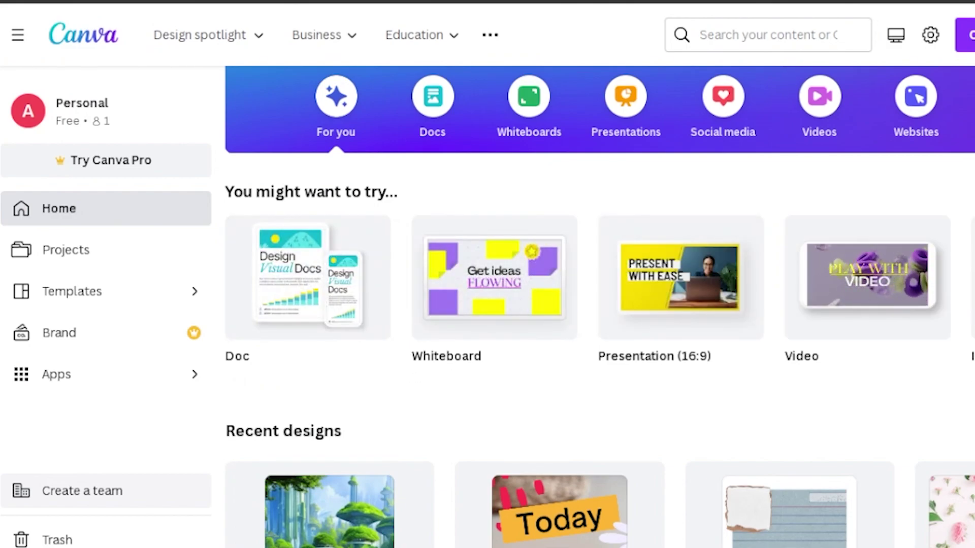
{"action": "scroll", "coordinate": [599, 305], "scroll_direction": "down", "scroll_amount": 4}
{"action": "scroll", "coordinate": [599, 305], "scroll_direction": "down", "scroll_amount": 2}
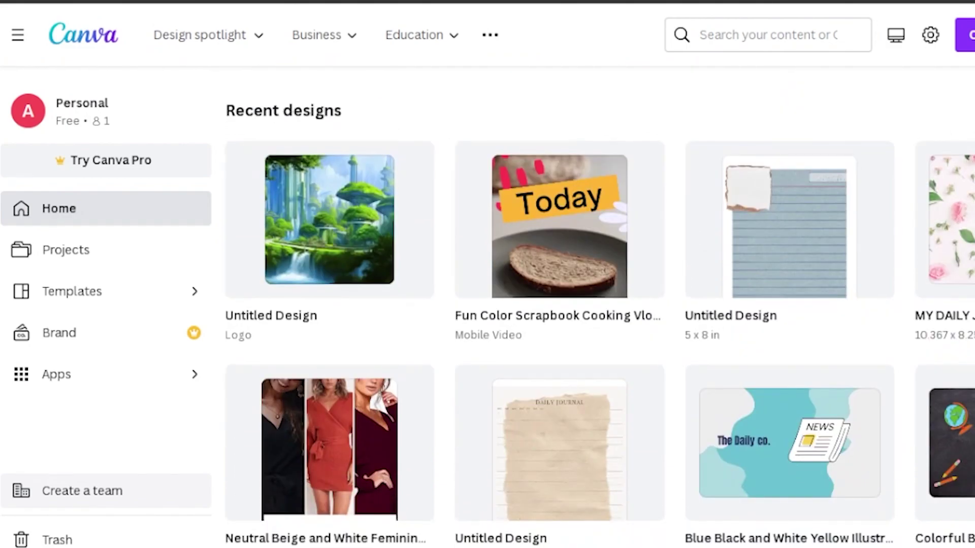
{"action": "scroll", "coordinate": [599, 305], "scroll_direction": "up", "scroll_amount": 7}
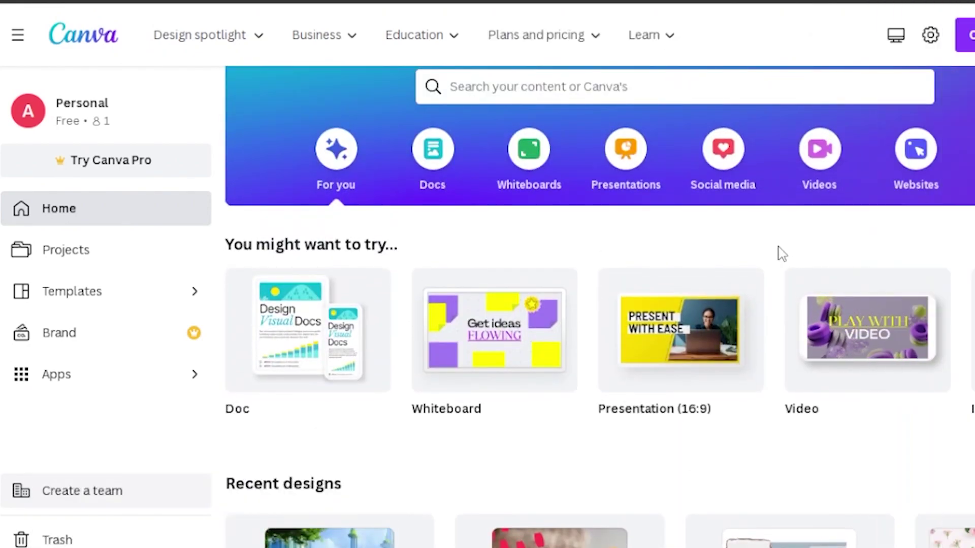
{"action": "left_click", "coordinate": [672, 340]}
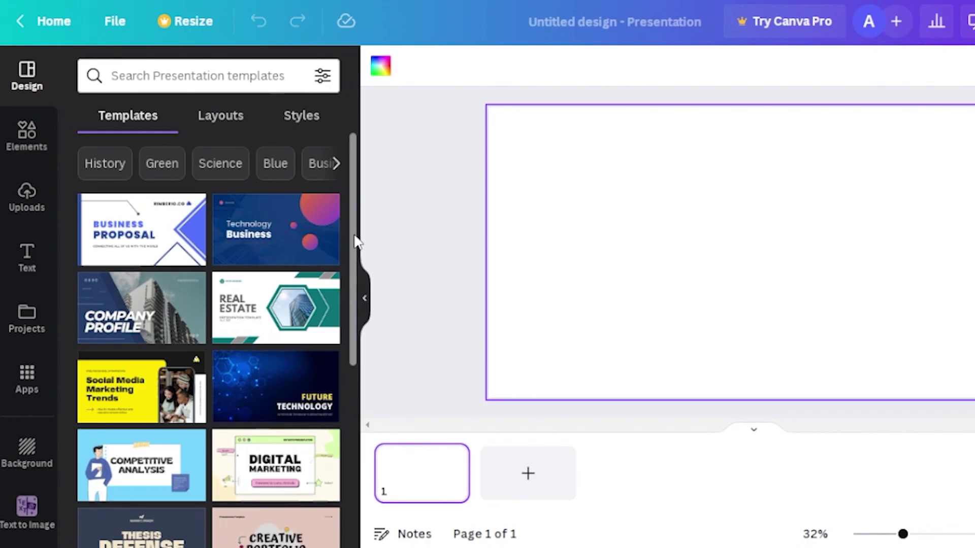
- Apply all 16 pages of the Blue Fun Competitive Analysis Brainstorm Presentation template to the design
{"action": "left_click_drag", "start_coordinate": [355, 242], "coordinate": [343, 411]}
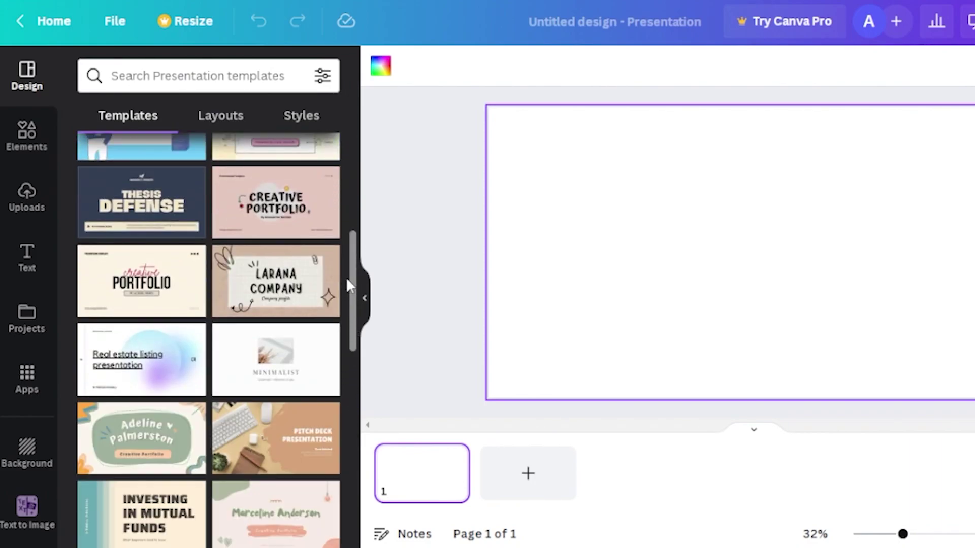
{"action": "left_click_drag", "start_coordinate": [352, 267], "coordinate": [343, 141]}
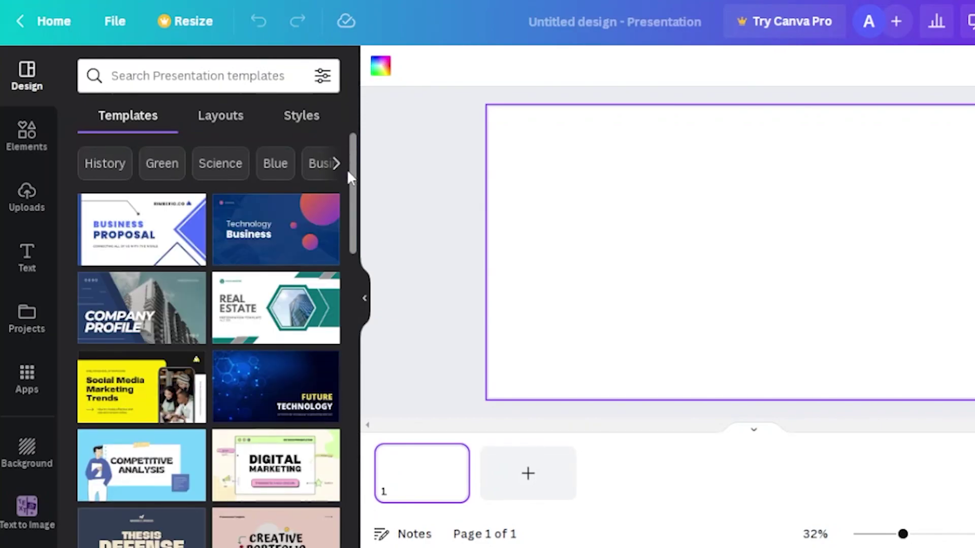
{"action": "left_click_drag", "start_coordinate": [347, 169], "coordinate": [345, 212]}
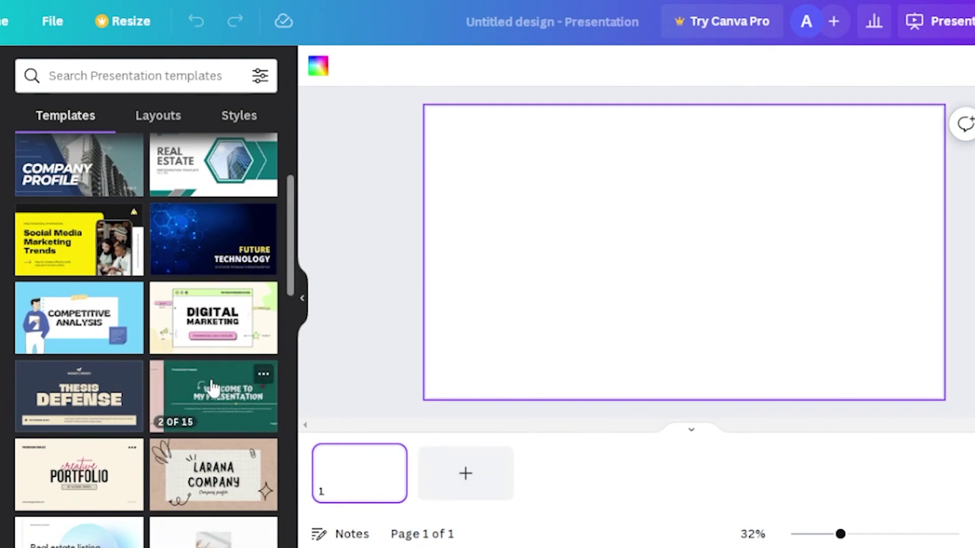
{"action": "left_click", "coordinate": [95, 326]}
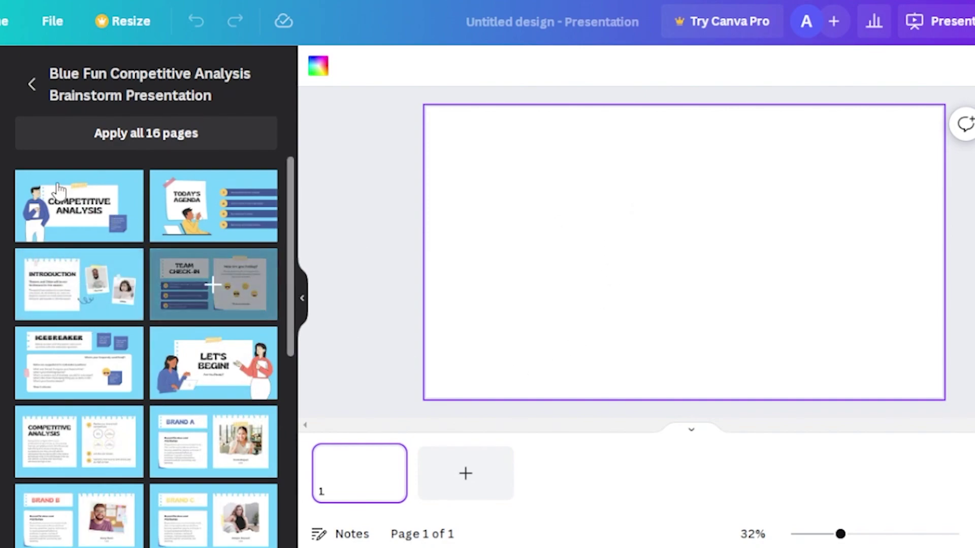
{"action": "left_click", "coordinate": [178, 133]}
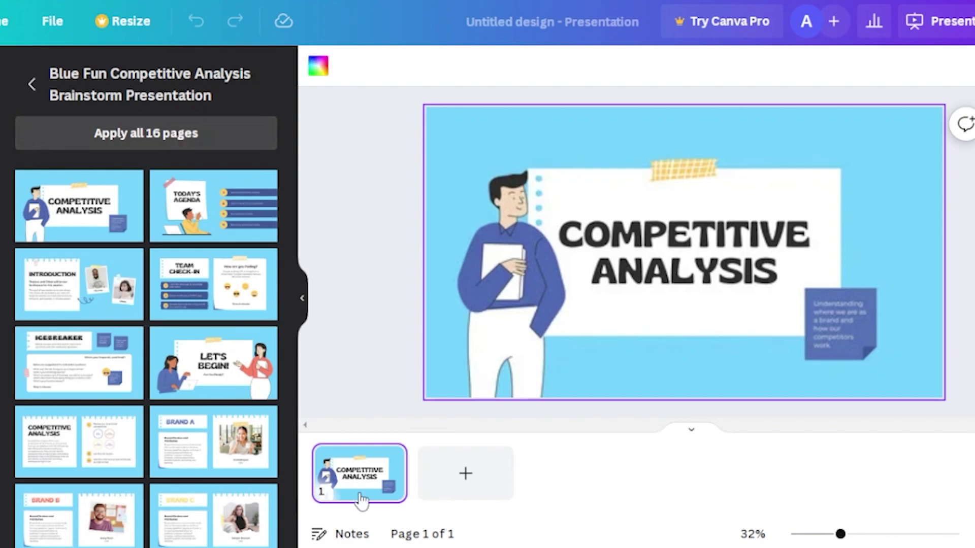
{"action": "mouse_move", "coordinate": [356, 495]}
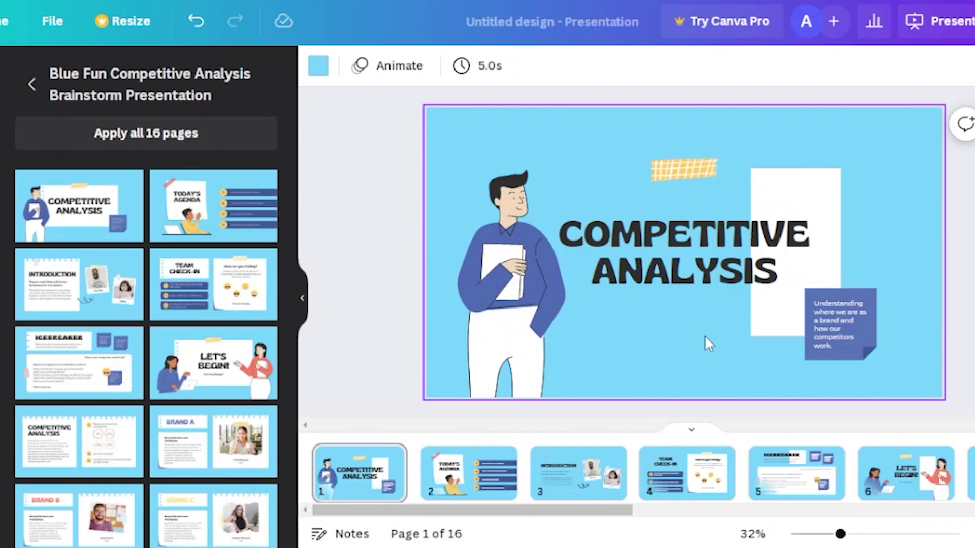
- Browse the page animations and apply the Party combination to the Competitive Analysis cover page
{"action": "left_click", "coordinate": [375, 72]}
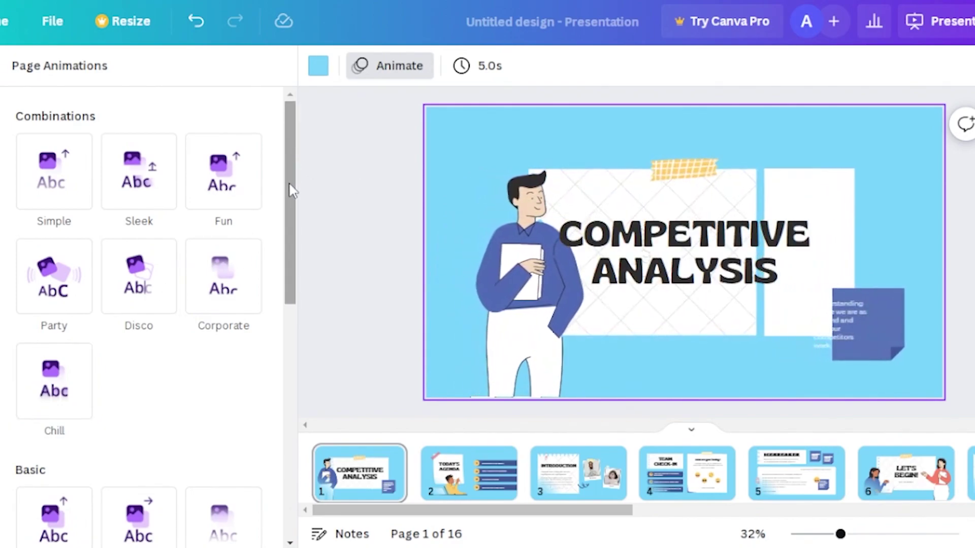
{"action": "left_click_drag", "start_coordinate": [290, 203], "coordinate": [281, 354]}
{"action": "scroll", "coordinate": [286, 323], "scroll_direction": "down", "scroll_amount": 2}
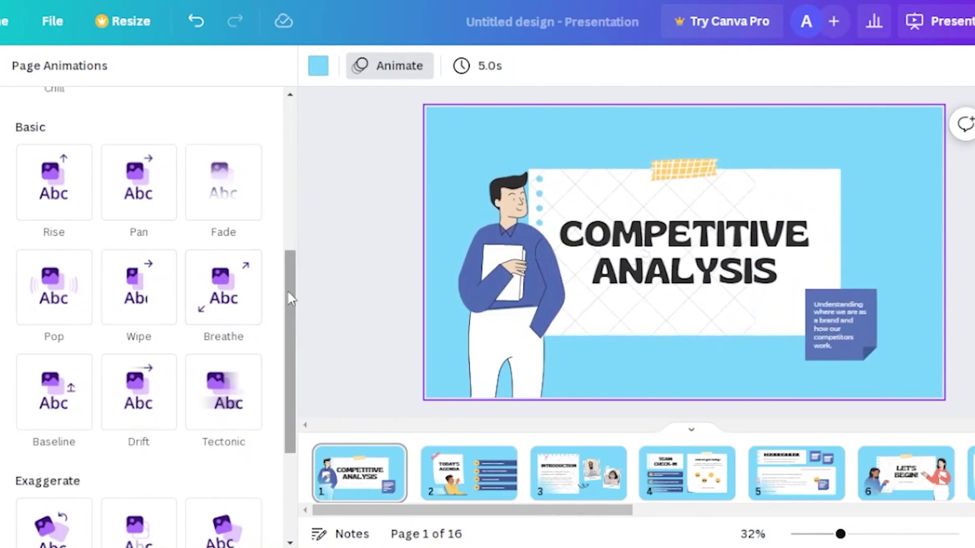
{"action": "left_click_drag", "start_coordinate": [287, 299], "coordinate": [269, 420]}
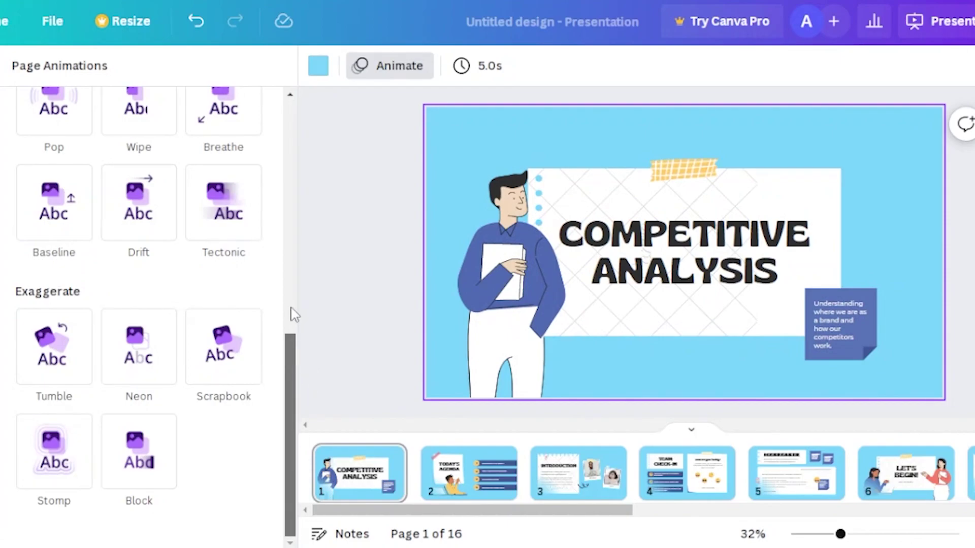
{"action": "left_click_drag", "start_coordinate": [294, 314], "coordinate": [305, 122]}
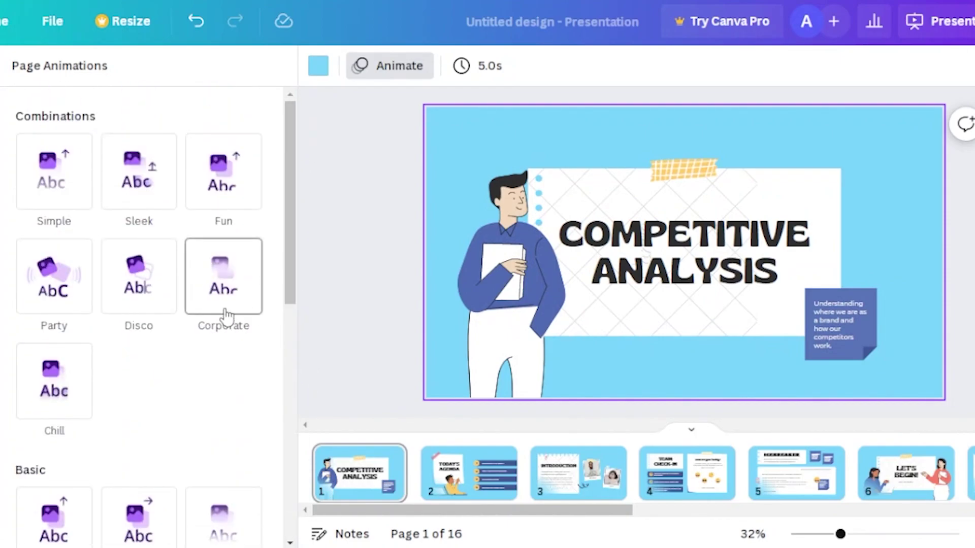
{"action": "left_click", "coordinate": [49, 276]}
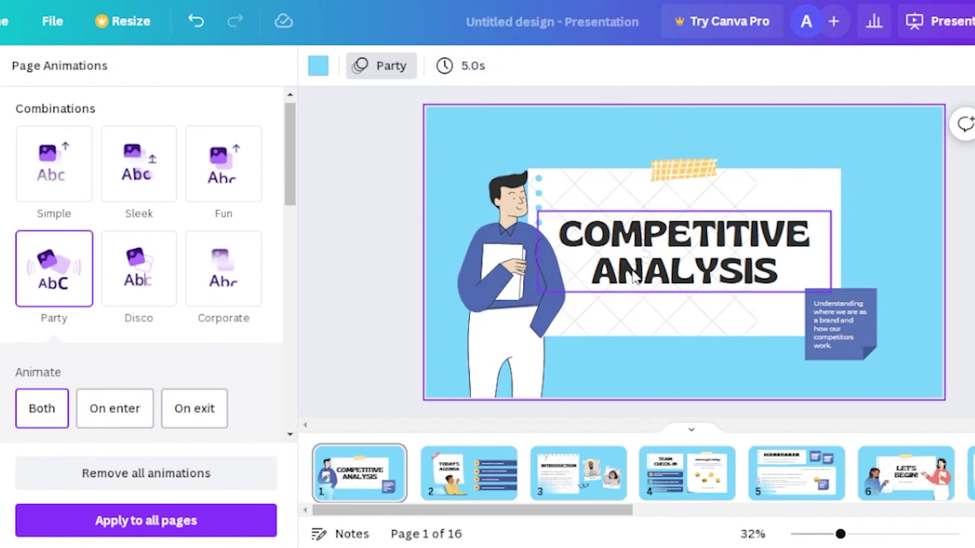
- Preview text animations on page 2's "TODAY'S AGENDA" title and apply the Burst writing animation to it
{"action": "left_click", "coordinate": [468, 486]}
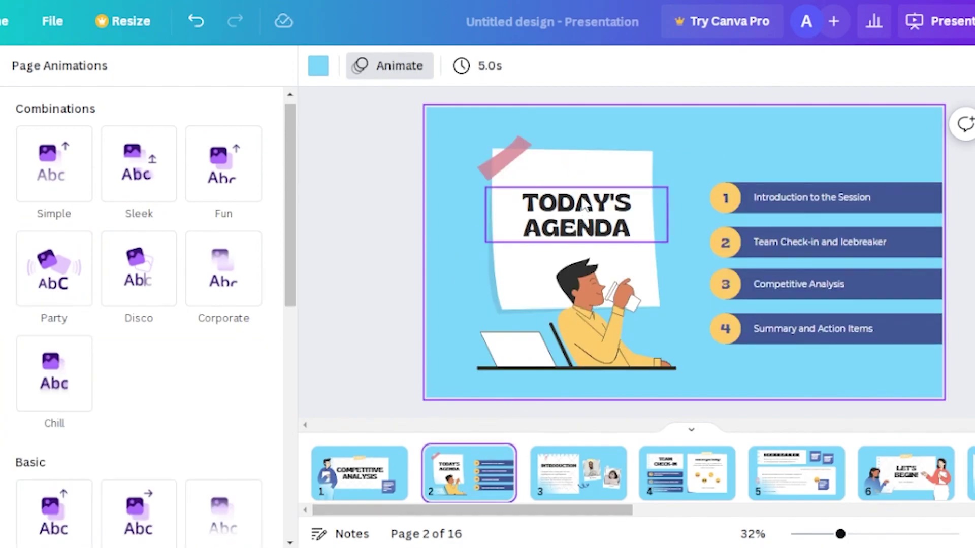
{"action": "left_click", "coordinate": [600, 224]}
{"action": "left_click", "coordinate": [602, 217]}
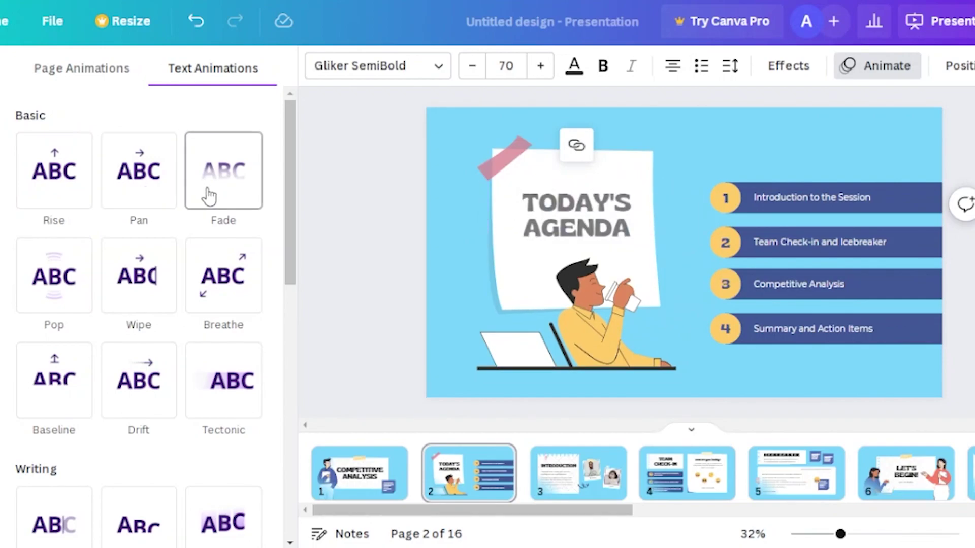
{"action": "left_click", "coordinate": [237, 293]}
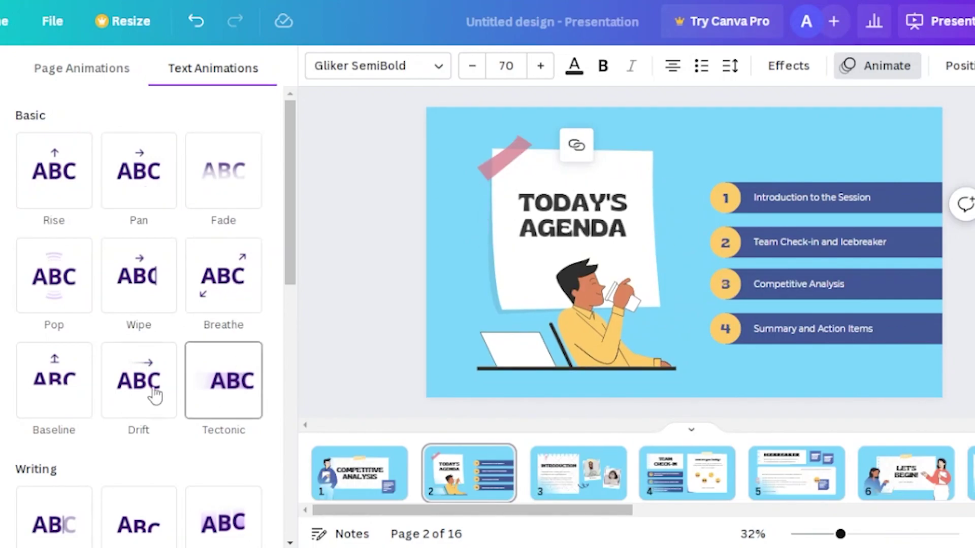
{"action": "left_click", "coordinate": [133, 386]}
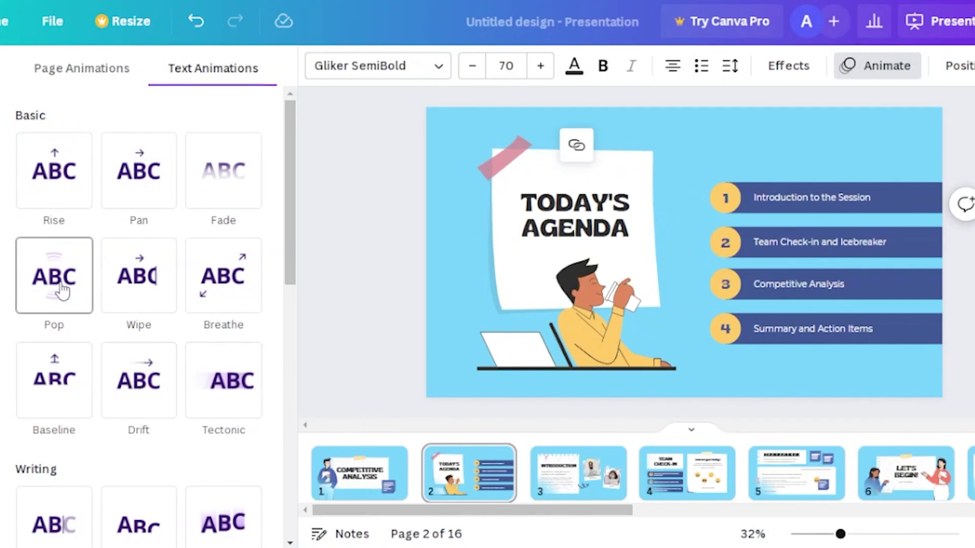
{"action": "left_click_drag", "start_coordinate": [288, 134], "coordinate": [298, 266]}
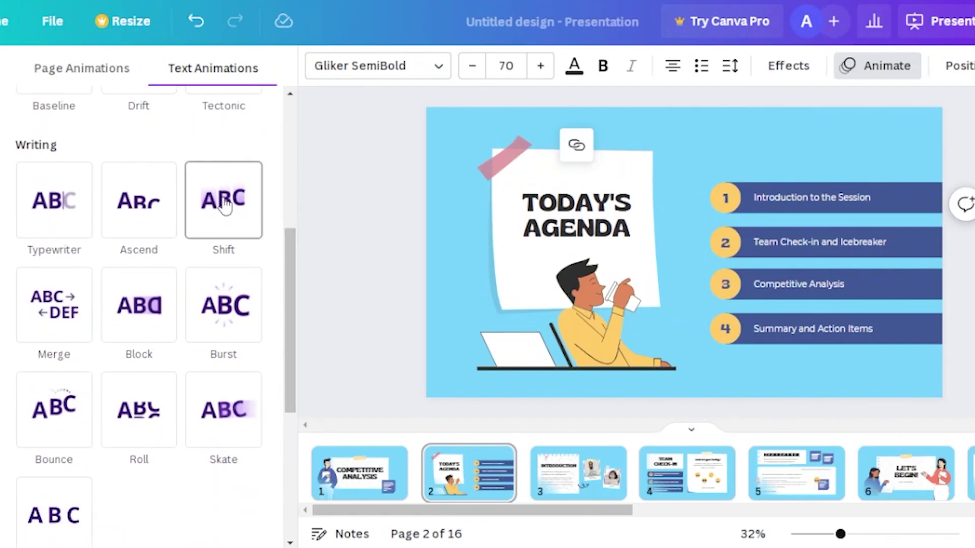
{"action": "left_click", "coordinate": [229, 307]}
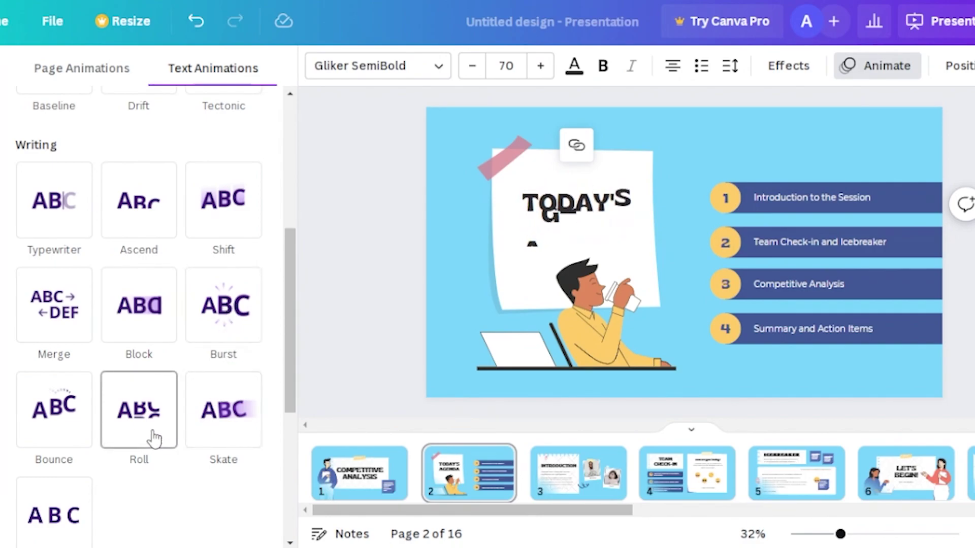
{"action": "left_click", "coordinate": [225, 349]}
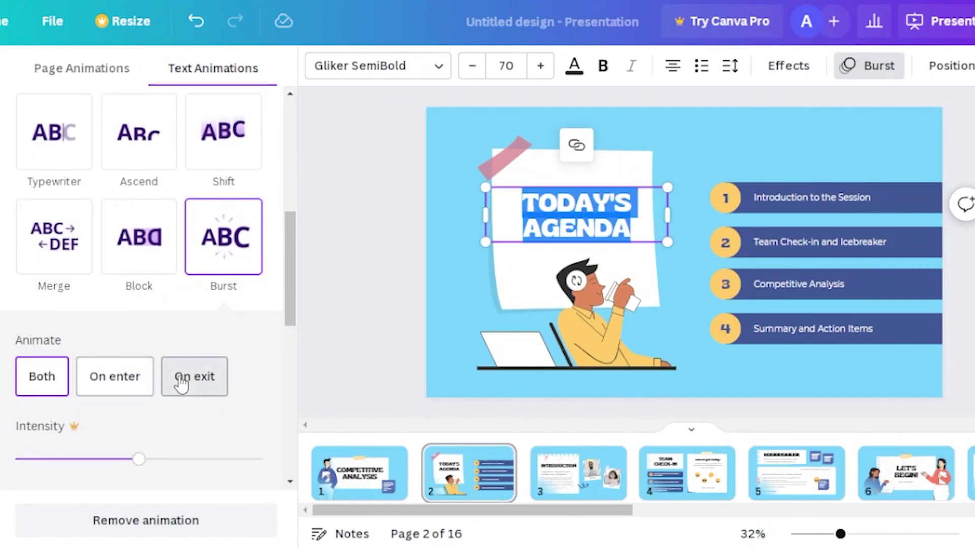
{"action": "left_click_drag", "start_coordinate": [296, 257], "coordinate": [296, 441]}
{"action": "left_click_drag", "start_coordinate": [297, 374], "coordinate": [297, 114]}
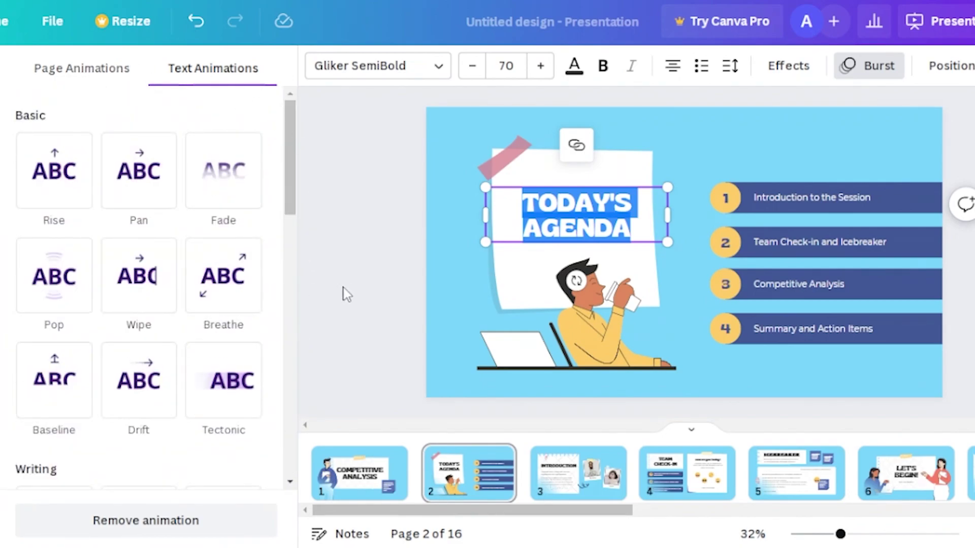
- Preview the Corporate and Disco page animations on page 2, and apply the Sleek page animation
{"action": "left_click", "coordinate": [85, 71]}
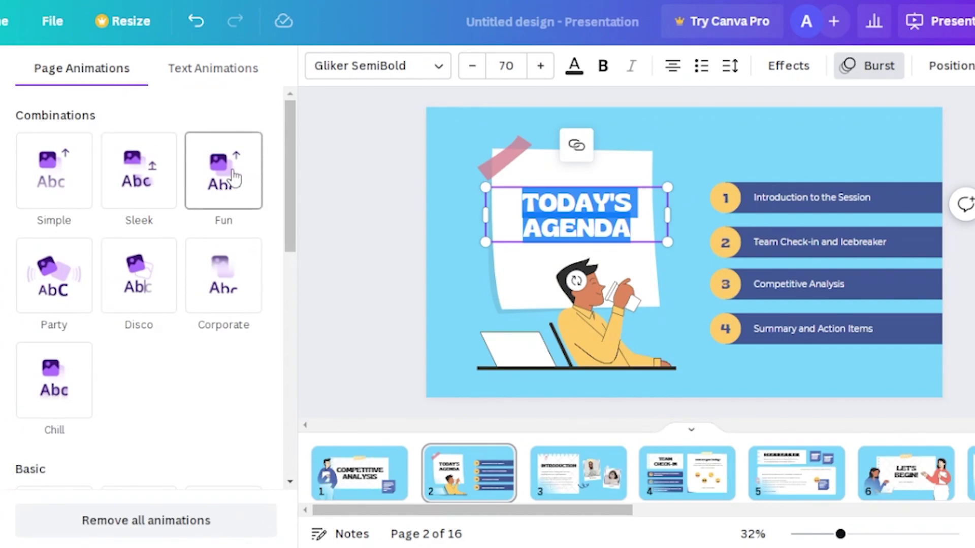
{"action": "left_click", "coordinate": [237, 282]}
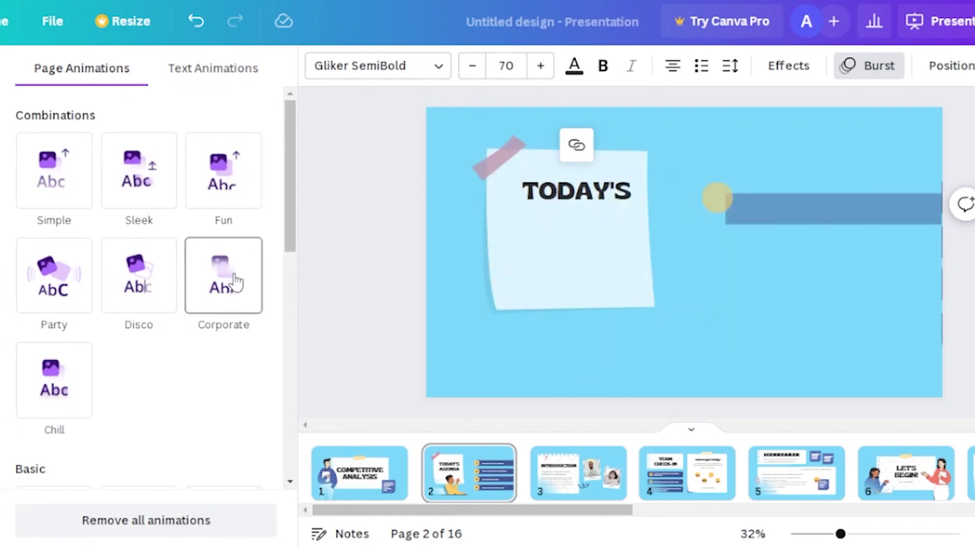
{"action": "left_click", "coordinate": [143, 282]}
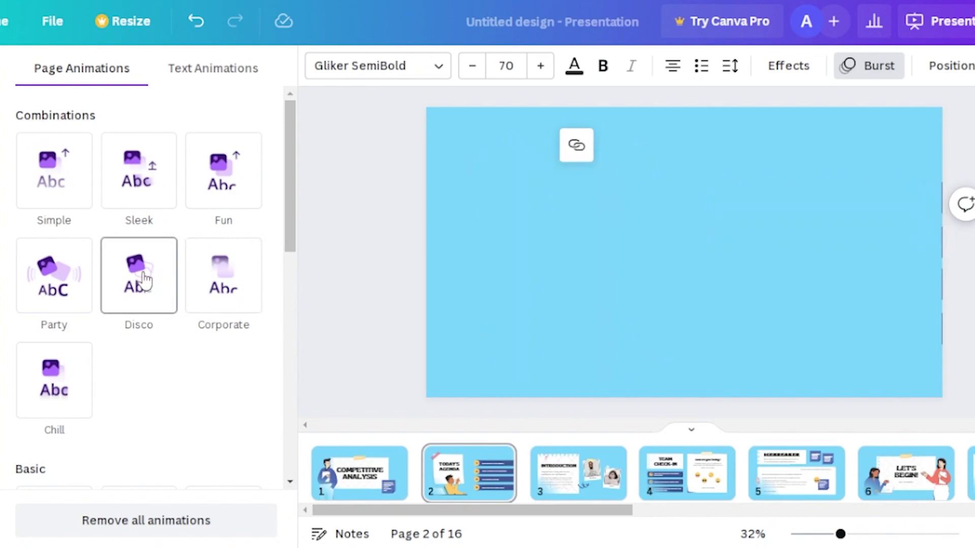
{"action": "left_click", "coordinate": [145, 200]}
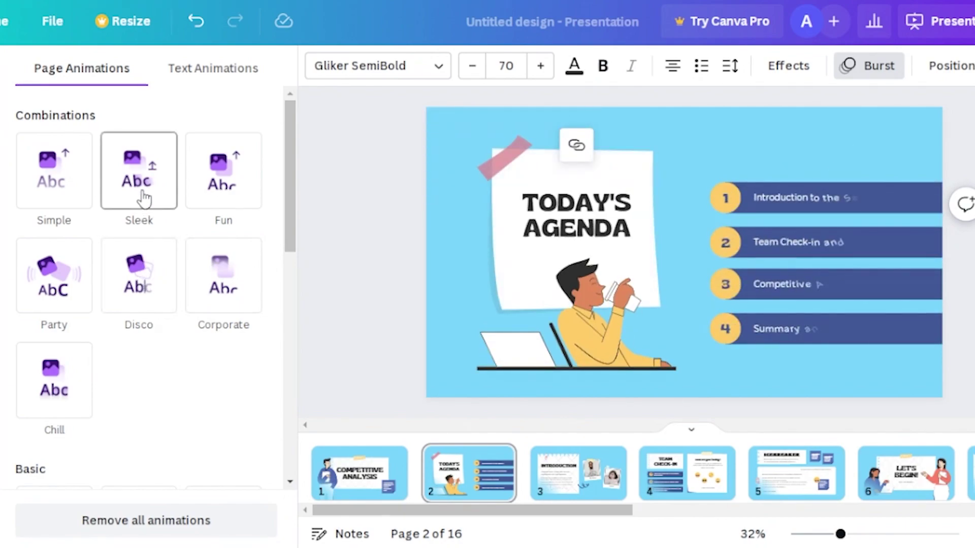
{"action": "left_click", "coordinate": [213, 68]}
{"action": "left_click", "coordinate": [131, 294]}
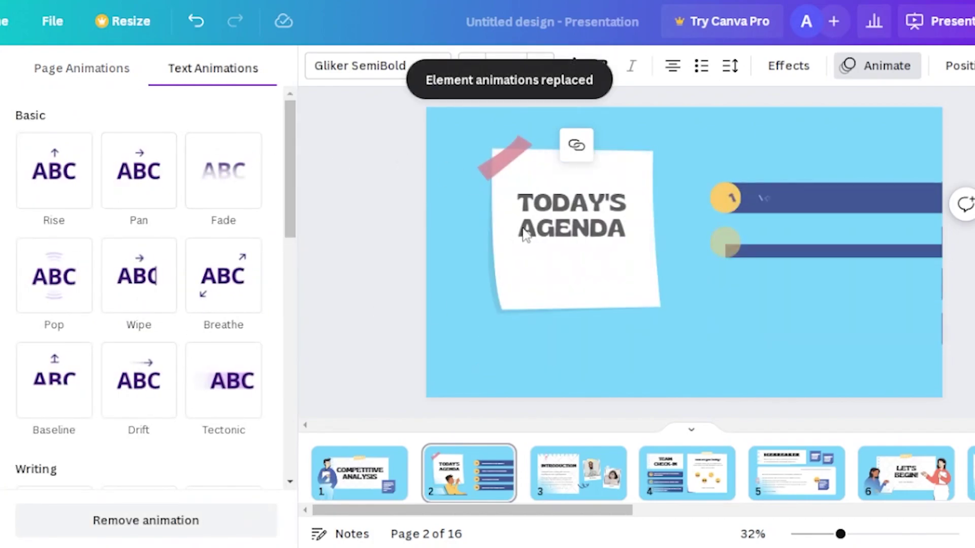
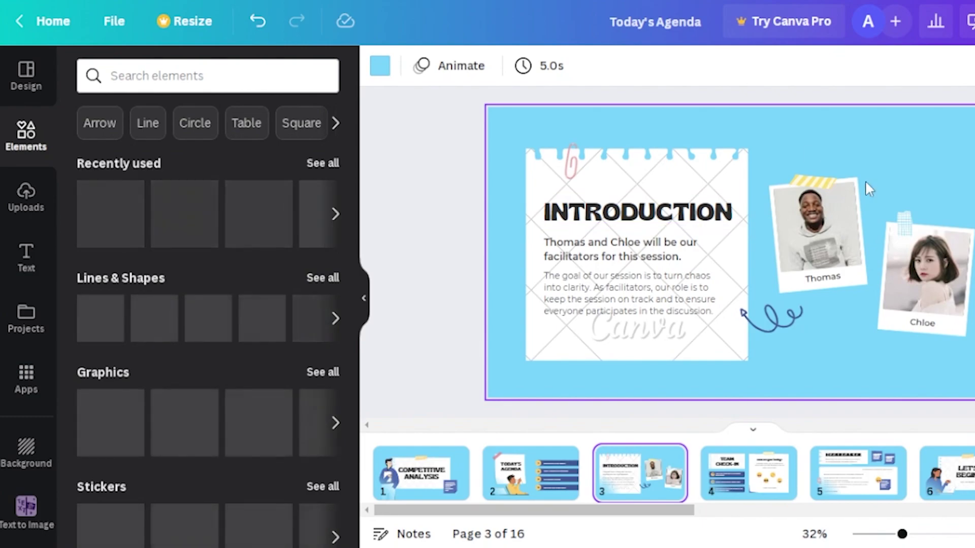
- Search the elements for "confetti" and place a confetti graphic over the Introduction note on page 3
{"action": "left_click", "coordinate": [211, 76]}
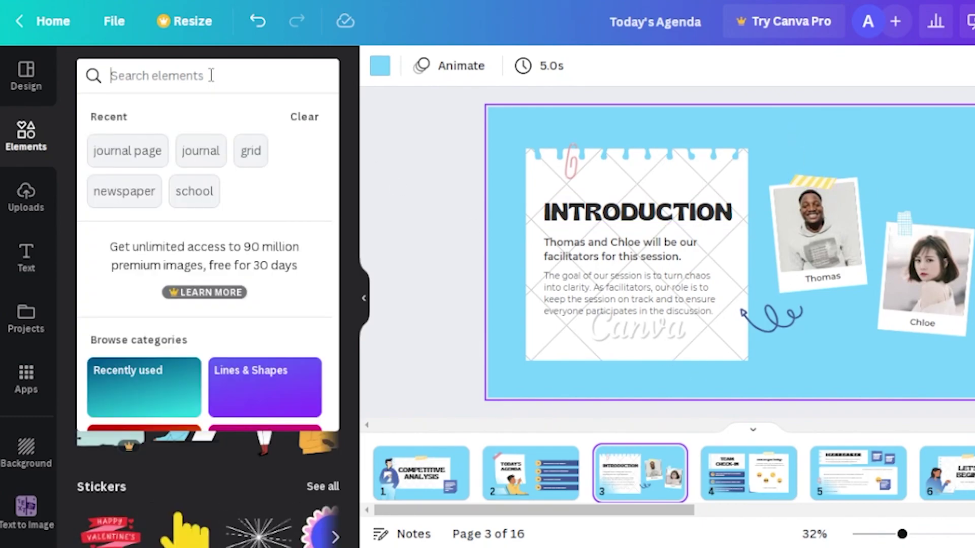
{"action": "type", "text": "confetti"}
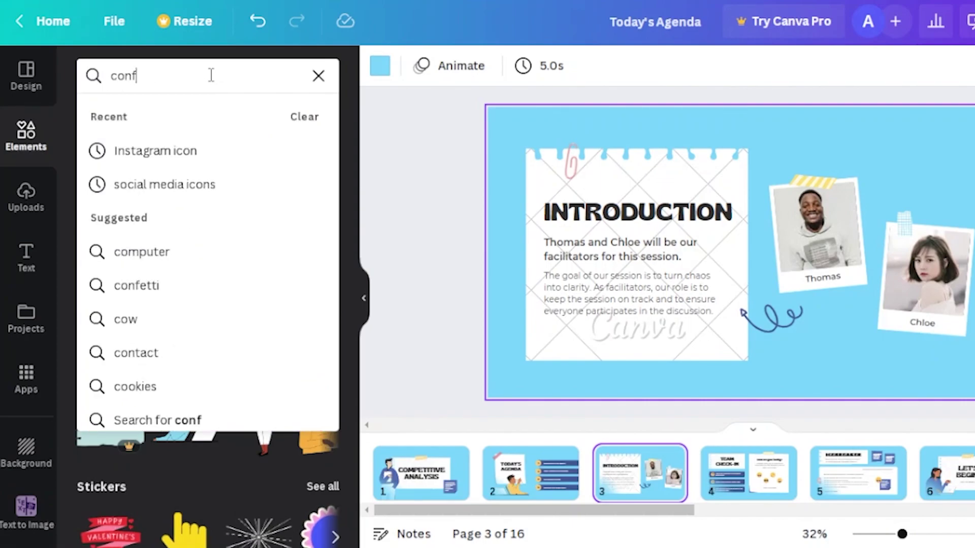
{"action": "key", "text": "Return"}
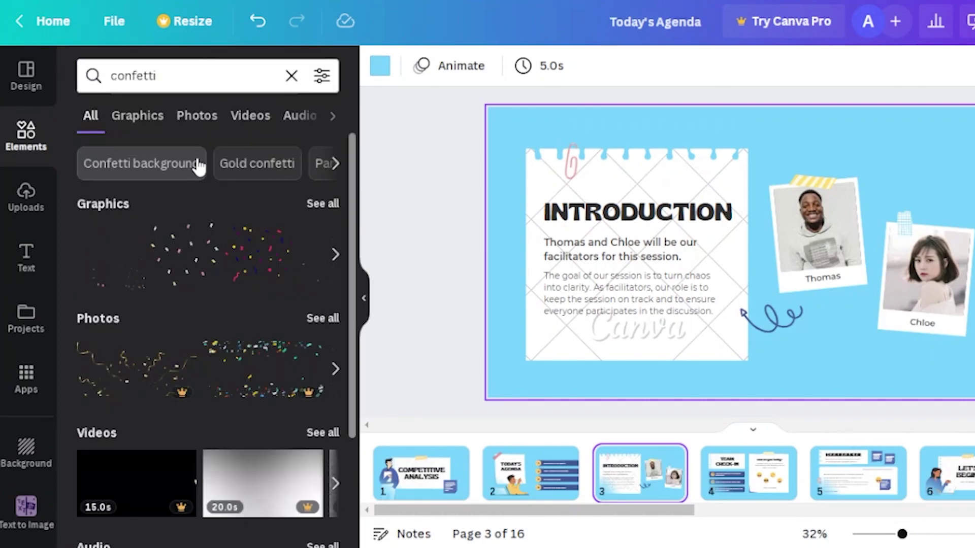
{"action": "left_click", "coordinate": [117, 258]}
{"action": "left_click_drag", "start_coordinate": [661, 163], "coordinate": [629, 158]}
{"action": "left_click", "coordinate": [858, 129]}
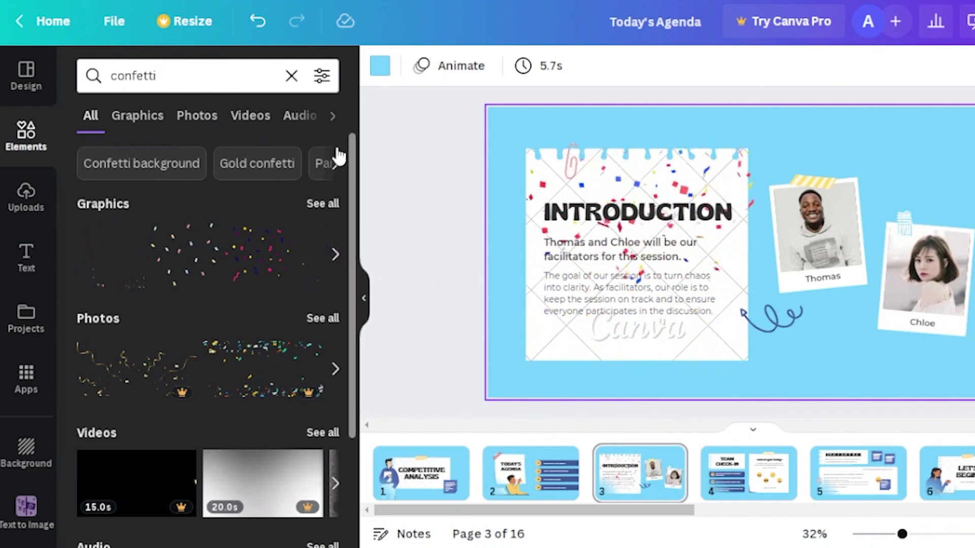
{"action": "scroll", "coordinate": [347, 281], "scroll_direction": "down", "scroll_amount": 3}
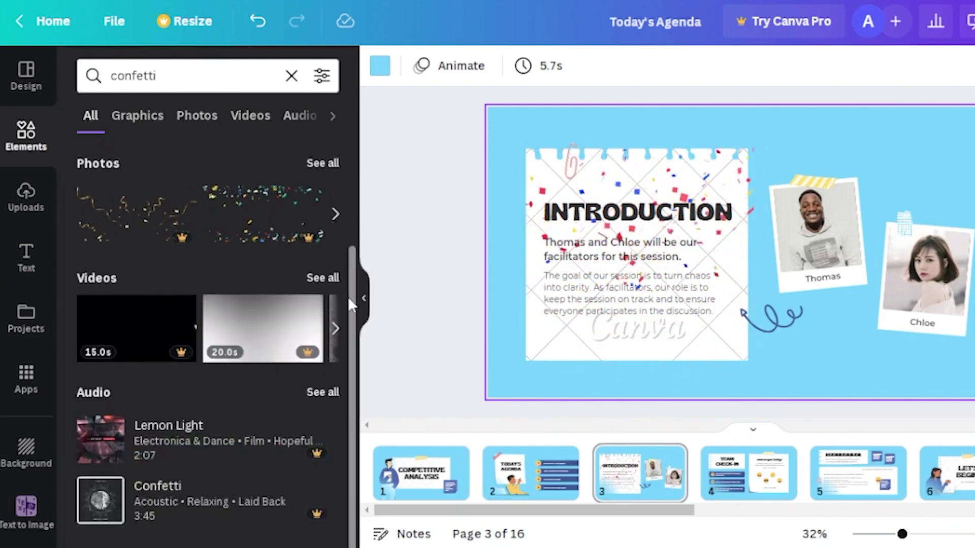
- Search the elements for "emojies" and place the yellow surprised-face emoji on page 4's "How are you feeling?" note
{"action": "scroll", "coordinate": [354, 155], "scroll_direction": "up", "scroll_amount": 3}
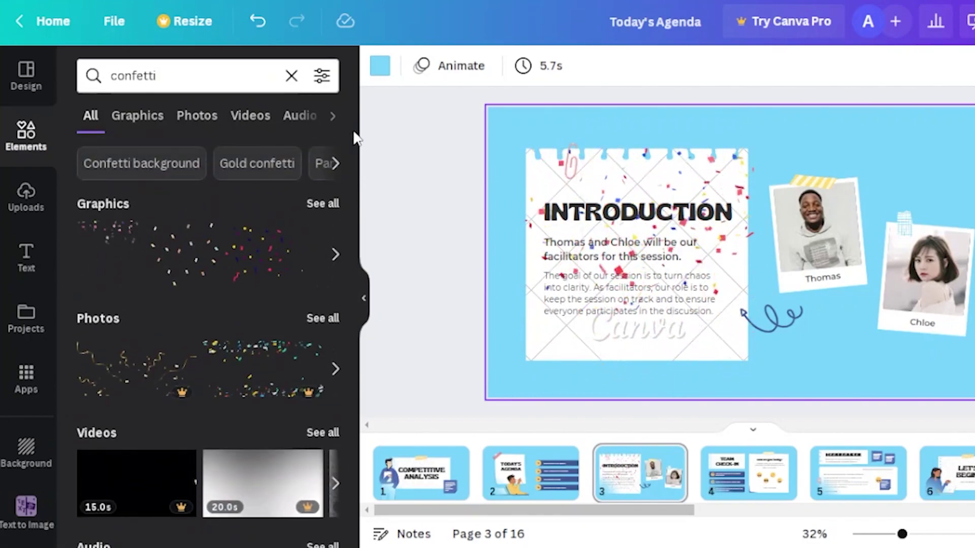
{"action": "left_click", "coordinate": [761, 475]}
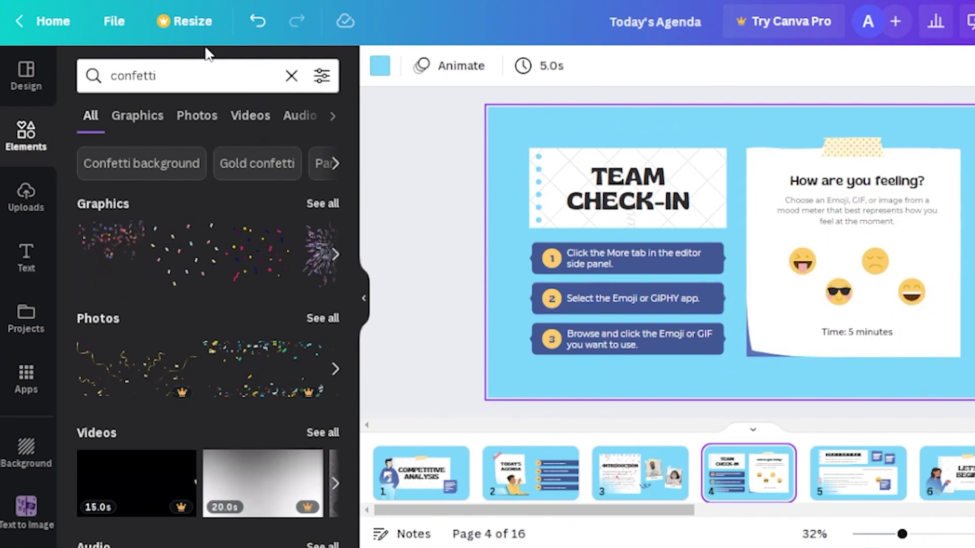
{"action": "left_click", "coordinate": [291, 77]}
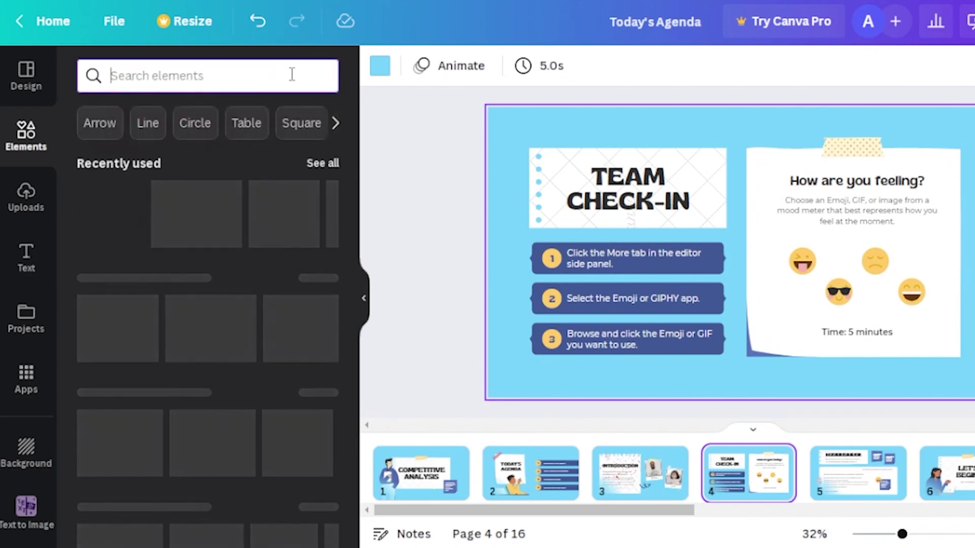
{"action": "type", "text": "emojies"}
{"action": "key", "text": "Return"}
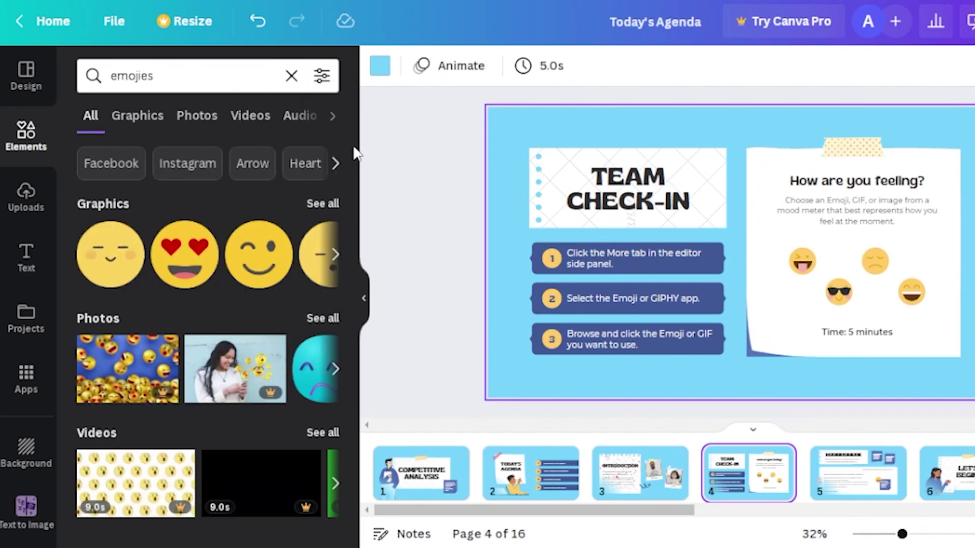
{"action": "left_click", "coordinate": [336, 255]}
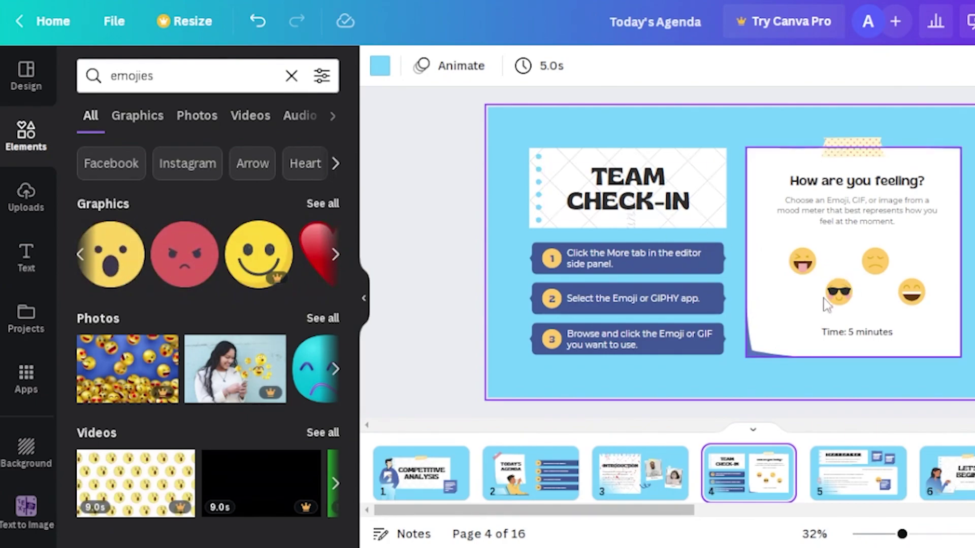
{"action": "left_click", "coordinate": [127, 281]}
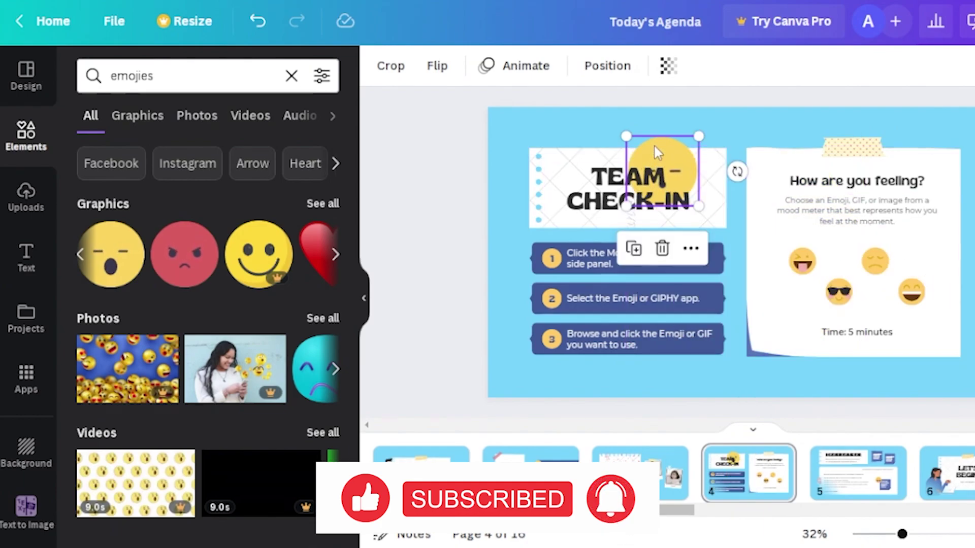
{"action": "left_click_drag", "start_coordinate": [654, 147], "coordinate": [660, 148]}
{"action": "left_click_drag", "start_coordinate": [877, 273], "coordinate": [907, 284]}
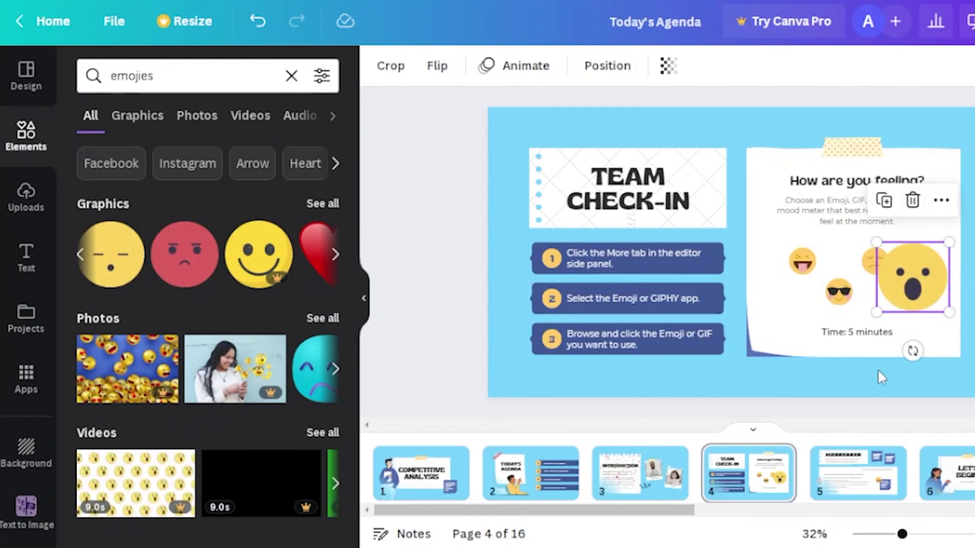
- Go to page 6, "LET'S BEGIN!", and search the elements for "gadgets"
{"action": "left_click", "coordinate": [959, 490]}
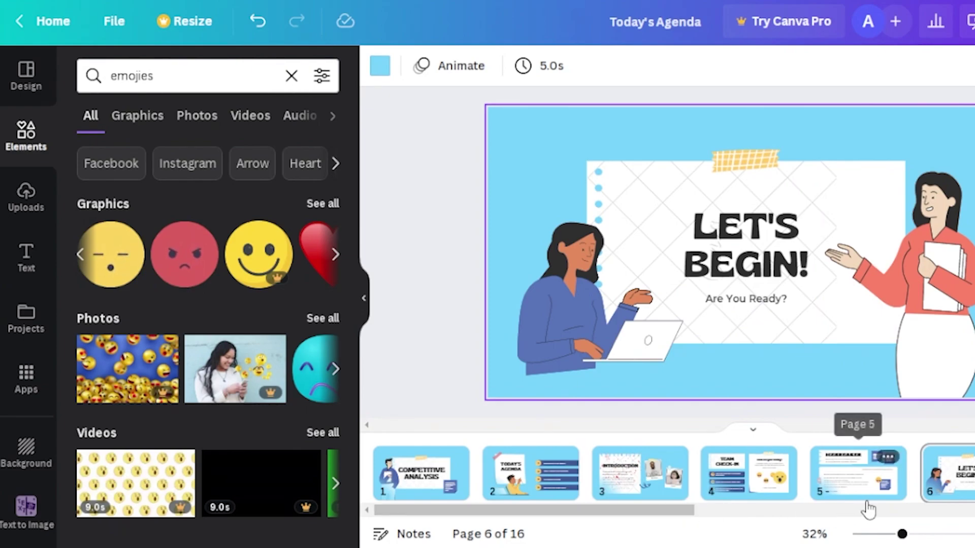
{"action": "scroll", "coordinate": [798, 510], "scroll_direction": "right", "scroll_amount": 1}
{"action": "left_click", "coordinate": [715, 513]}
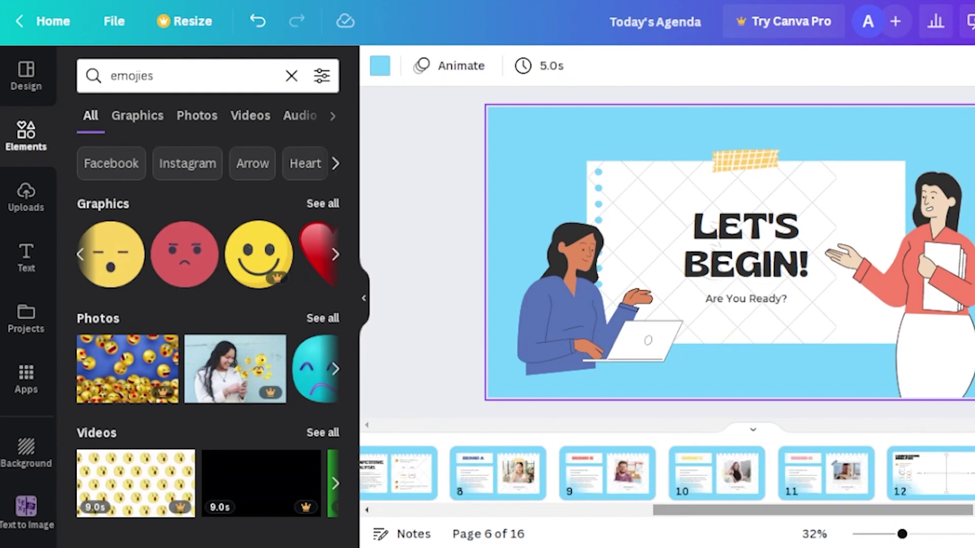
{"action": "scroll", "coordinate": [852, 507], "scroll_direction": "left", "scroll_amount": 2}
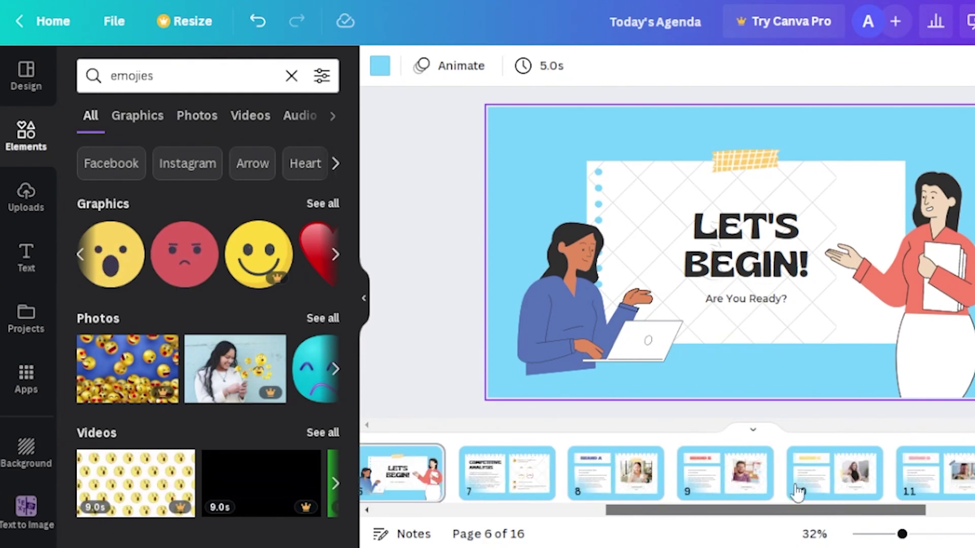
{"action": "scroll", "coordinate": [798, 492], "scroll_direction": "left", "scroll_amount": 2}
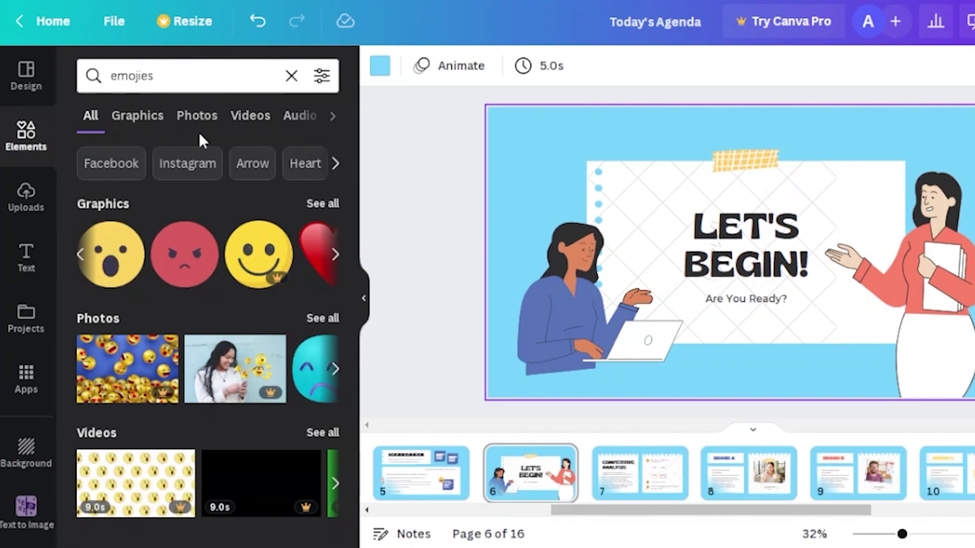
{"action": "left_click", "coordinate": [292, 76]}
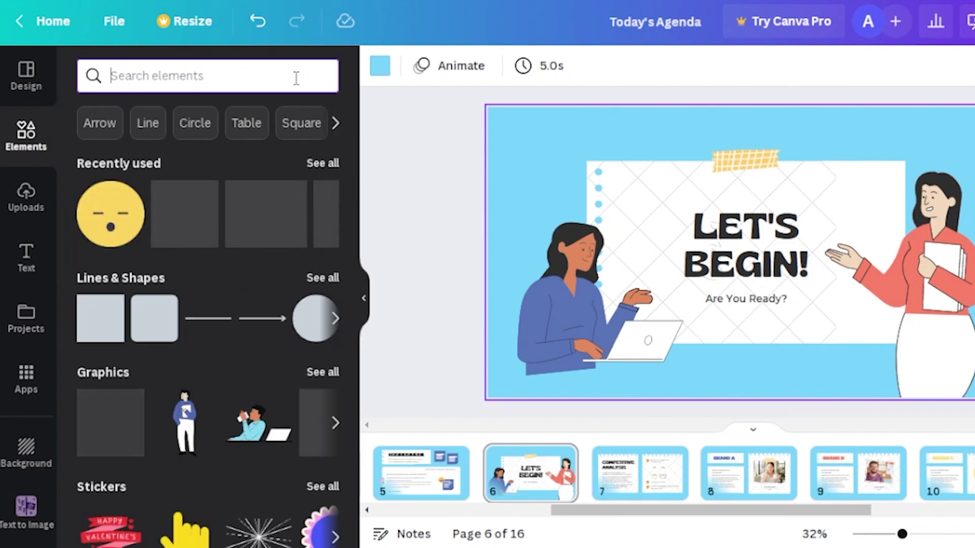
{"action": "type", "text": "gadgets"}
{"action": "key", "text": "Return"}
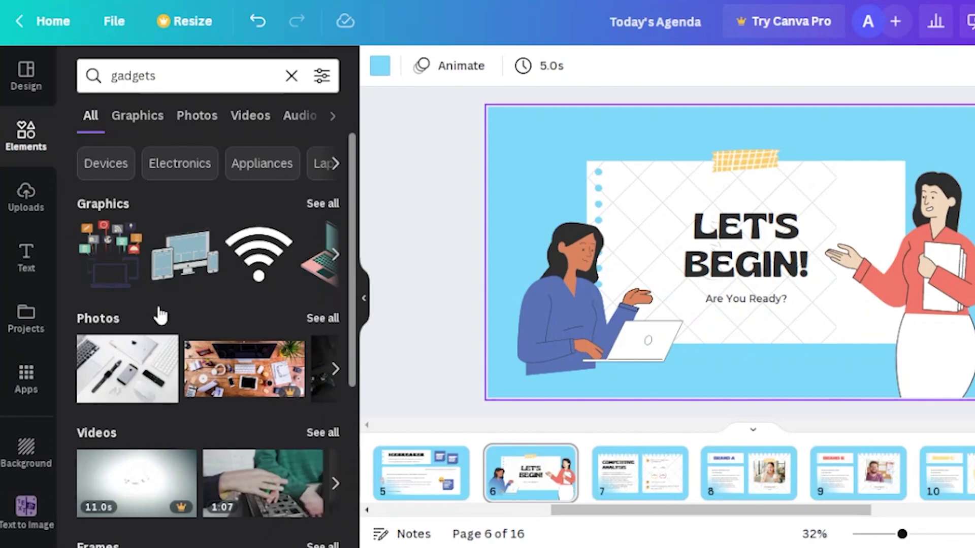
- Add the 7-second desk video with headphones, laptop and keyboard to page 6 and enlarge it to fill the page
{"action": "left_click", "coordinate": [323, 433]}
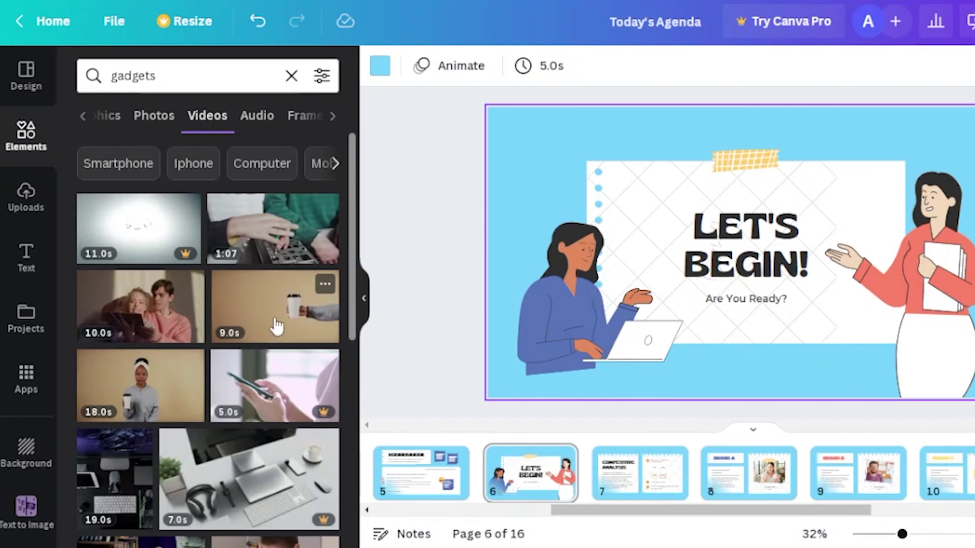
{"action": "scroll", "coordinate": [277, 325], "scroll_direction": "down", "scroll_amount": 3}
{"action": "left_click", "coordinate": [249, 315]}
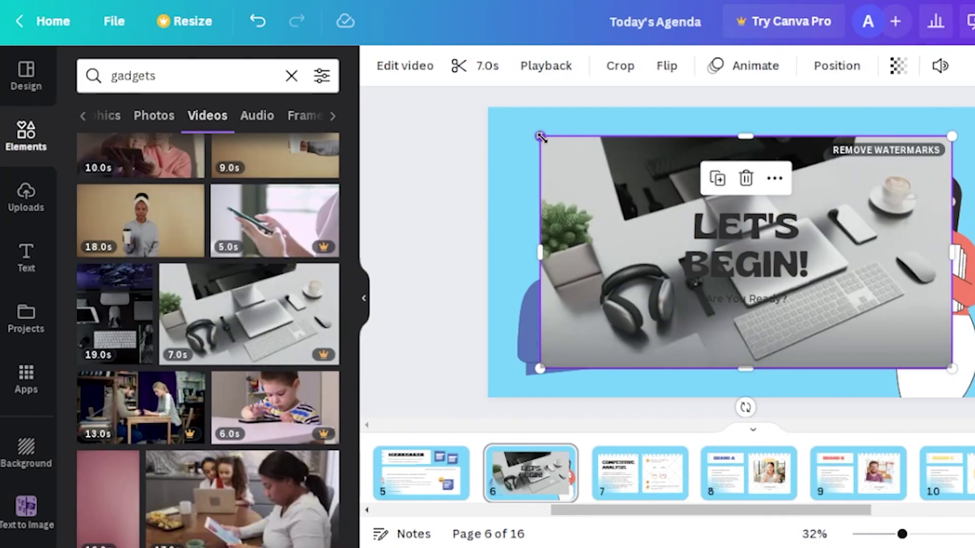
{"action": "left_click_drag", "start_coordinate": [498, 117], "coordinate": [488, 107]}
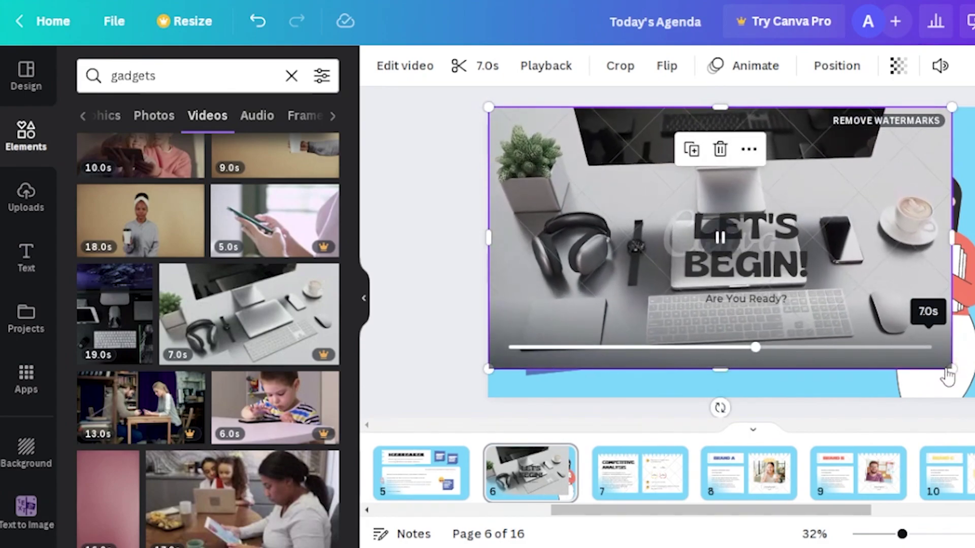
{"action": "left_click_drag", "start_coordinate": [951, 367], "coordinate": [974, 398]}
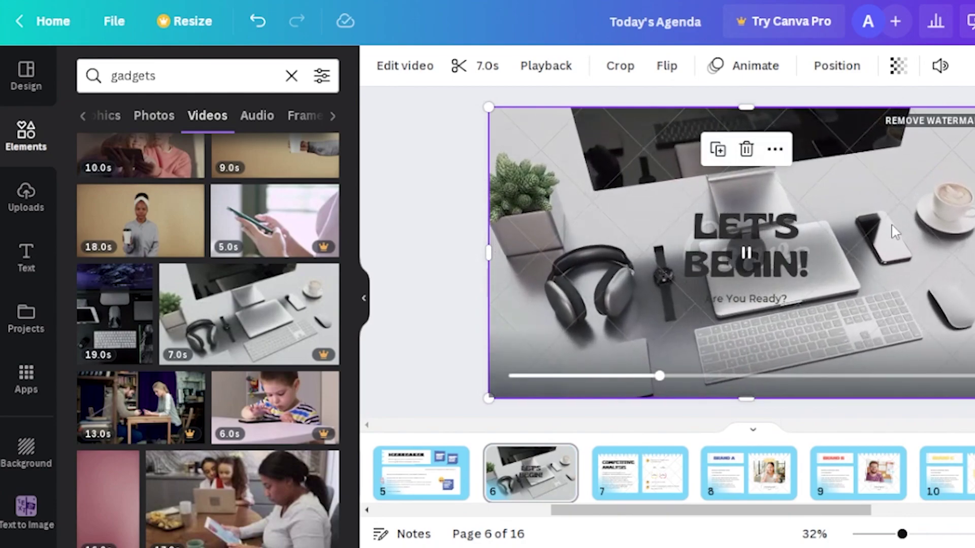
- Send the gadgets video to the back, behind page 6's title, note paper and illustrated women
{"action": "right_click", "coordinate": [894, 232]}
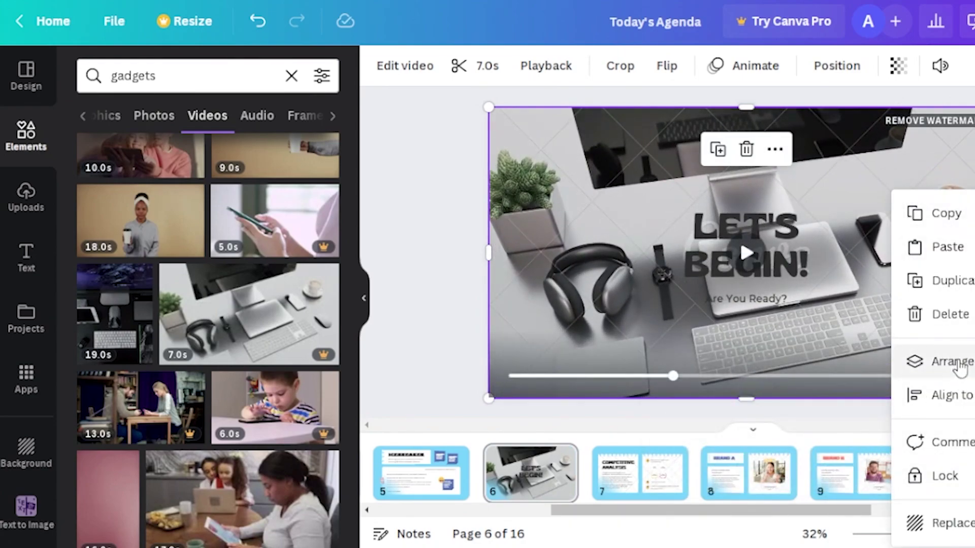
{"action": "mouse_move", "coordinate": [960, 366]}
{"action": "left_click", "coordinate": [751, 470]}
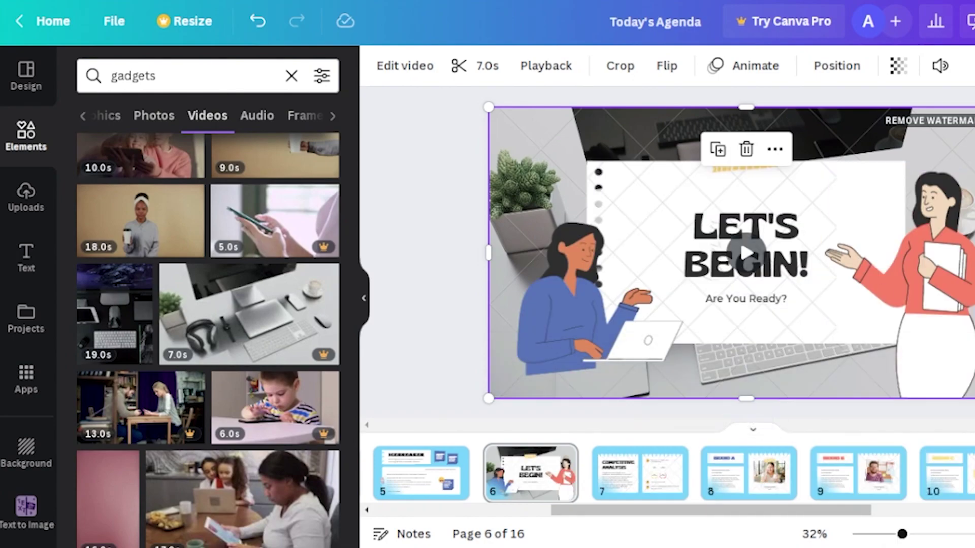
{"action": "left_click", "coordinate": [739, 239]}
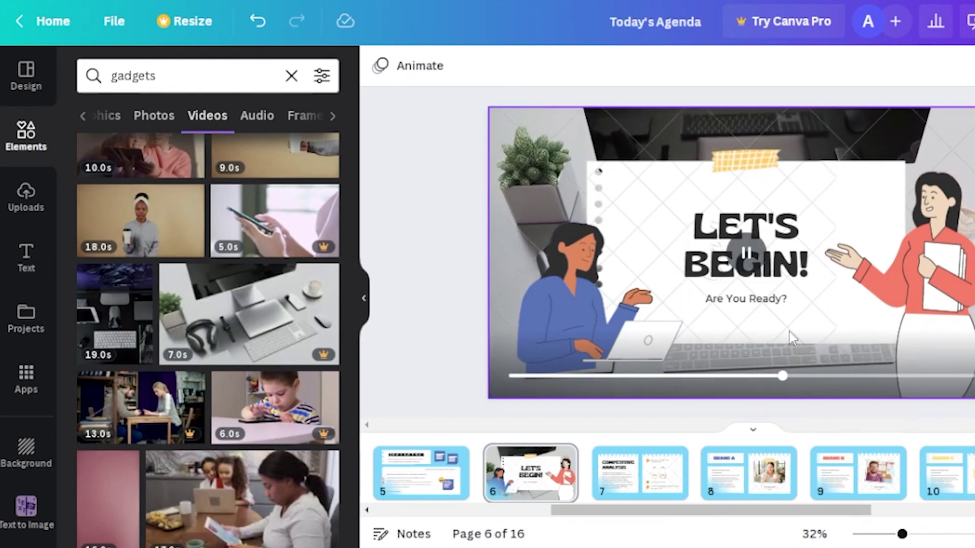
- Delete the white note paper pieces behind the "LET'S BEGIN!" text on page 6
{"action": "left_click", "coordinate": [815, 177]}
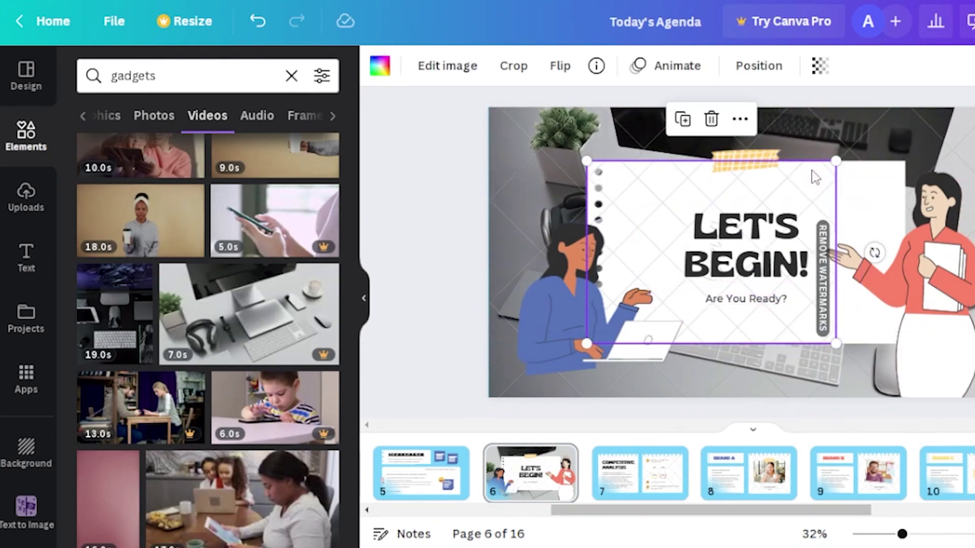
{"action": "left_click", "coordinate": [861, 166]}
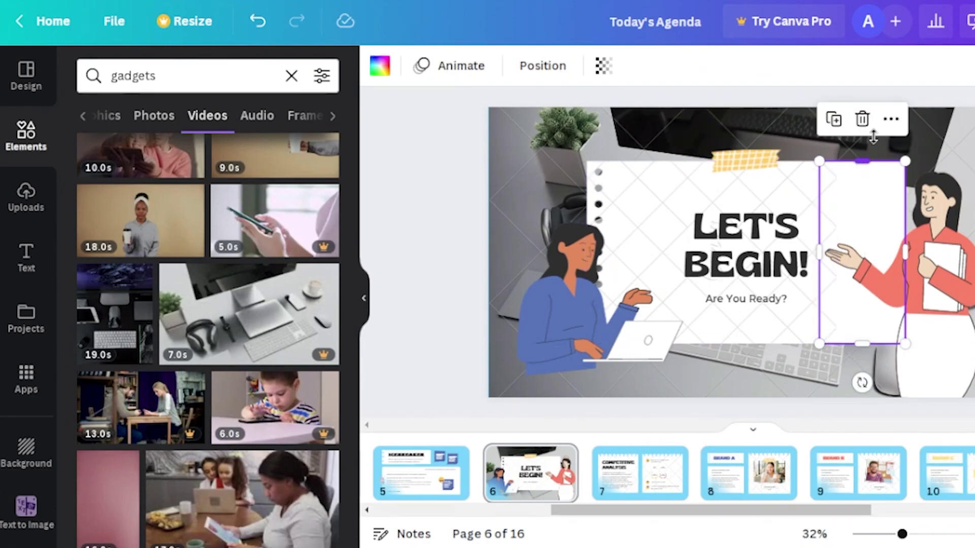
{"action": "left_click", "coordinate": [862, 119]}
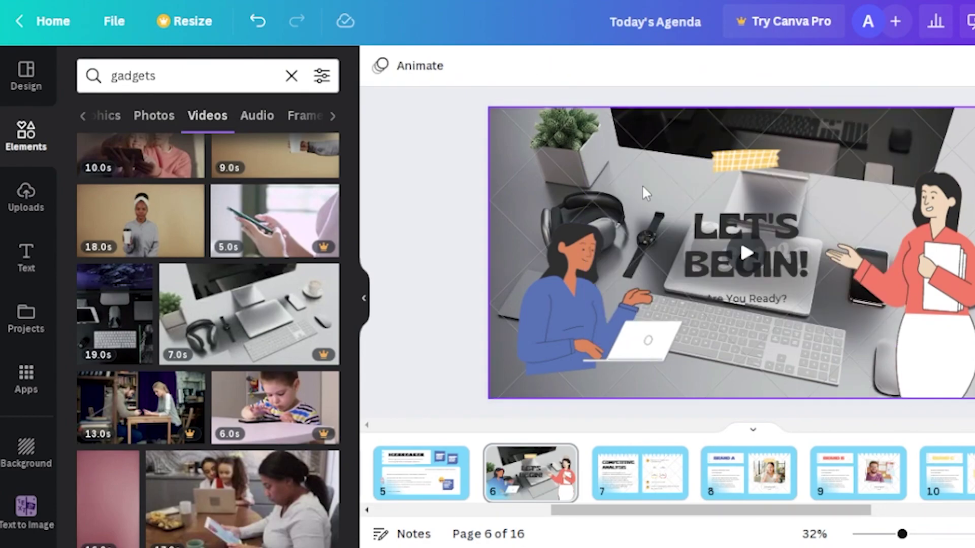
{"action": "left_click", "coordinate": [747, 256]}
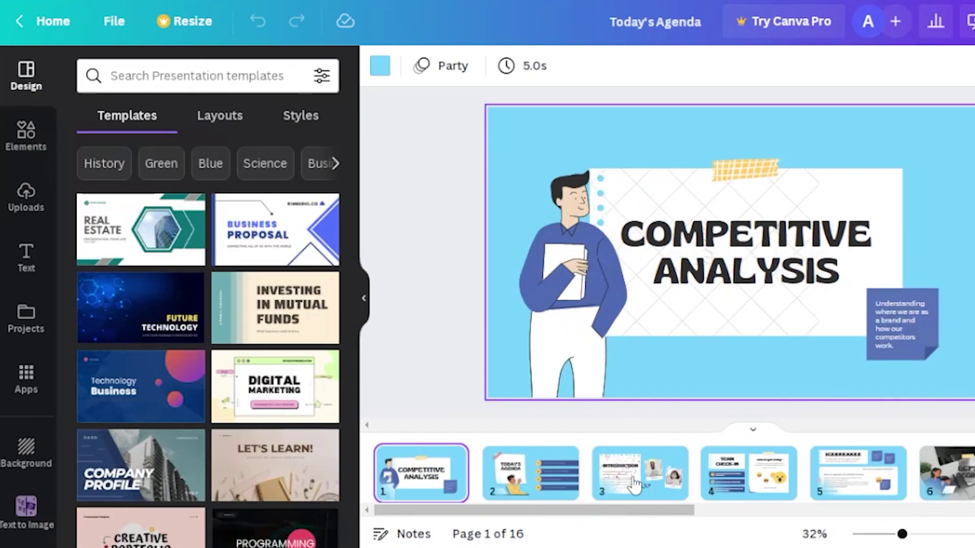
- Return to page 3, "INTRODUCTION", and search the elements for "mic"
{"action": "left_click", "coordinate": [655, 475]}
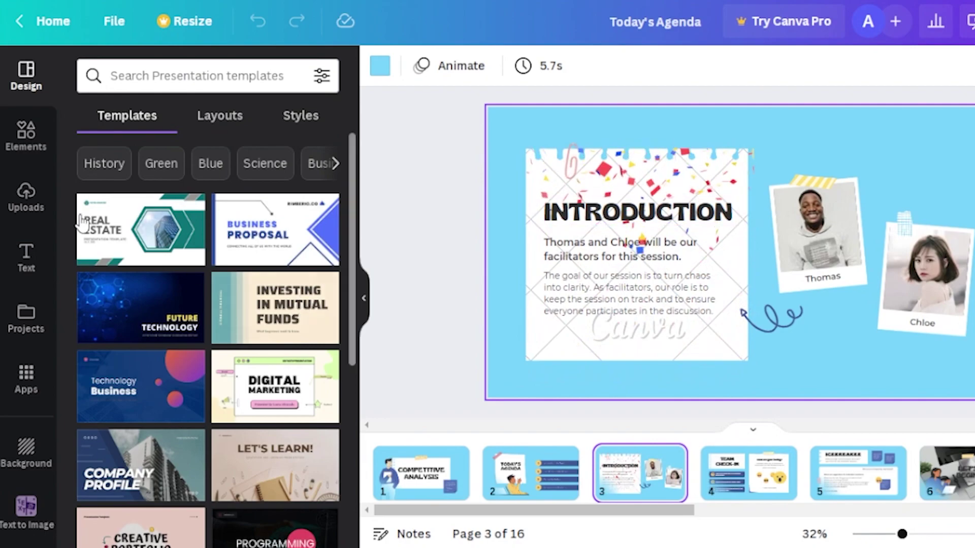
{"action": "left_click", "coordinate": [25, 147]}
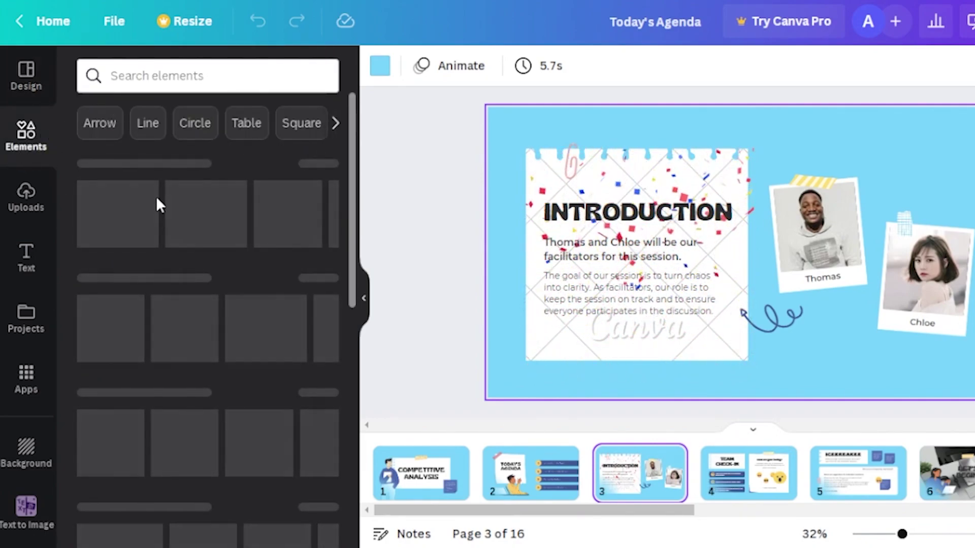
{"action": "left_click", "coordinate": [155, 75]}
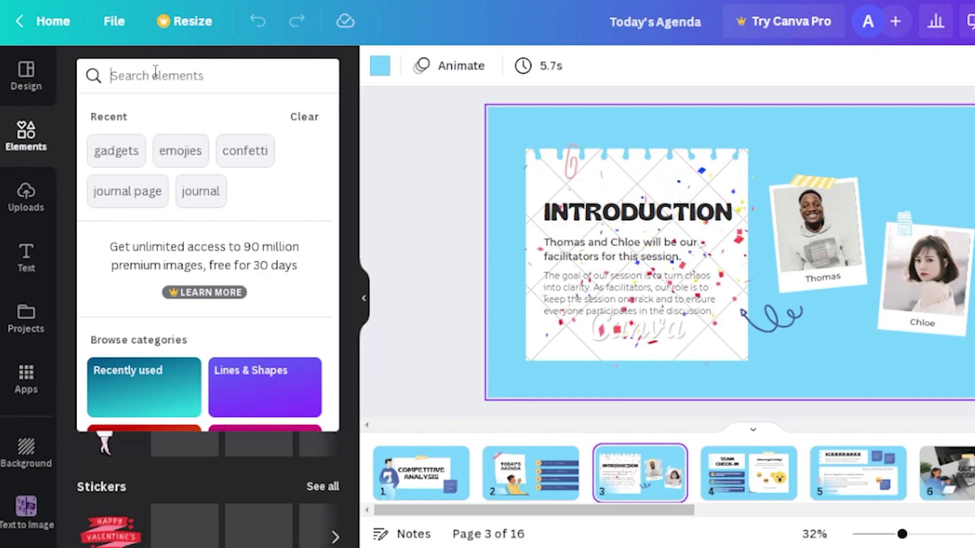
{"action": "type", "text": "mic"}
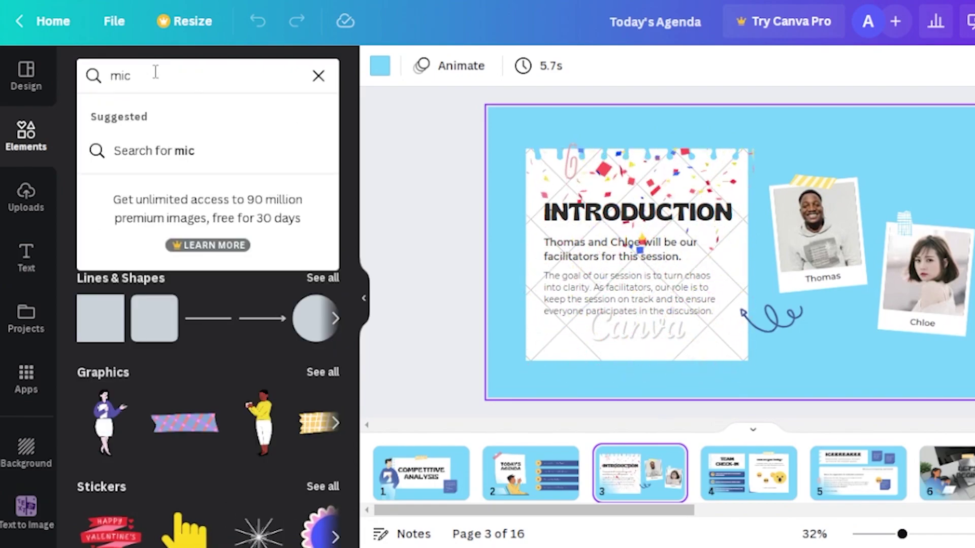
{"action": "key", "text": "Return"}
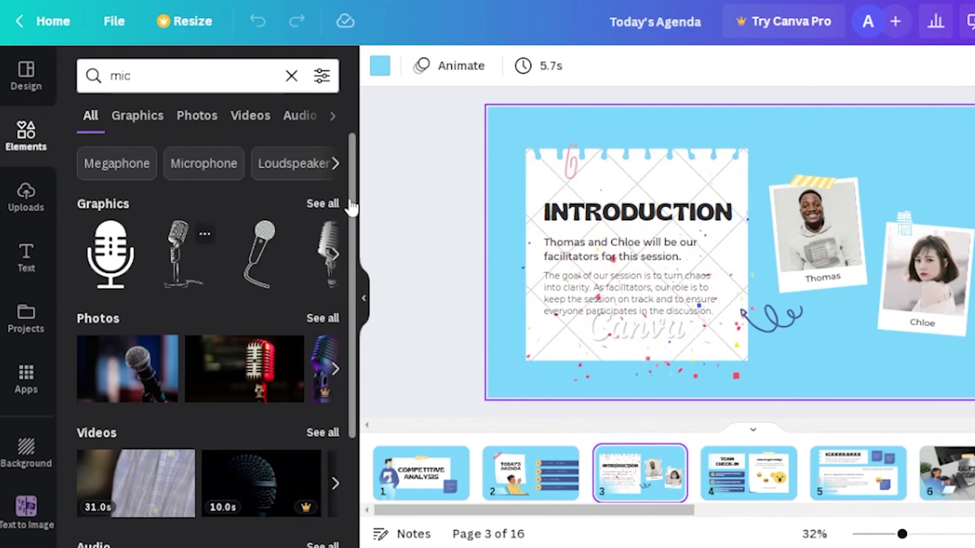
- Limit the "mic" results to graphics and look through the free and Pro microphone graphics
{"action": "left_click_drag", "start_coordinate": [354, 219], "coordinate": [348, 252]}
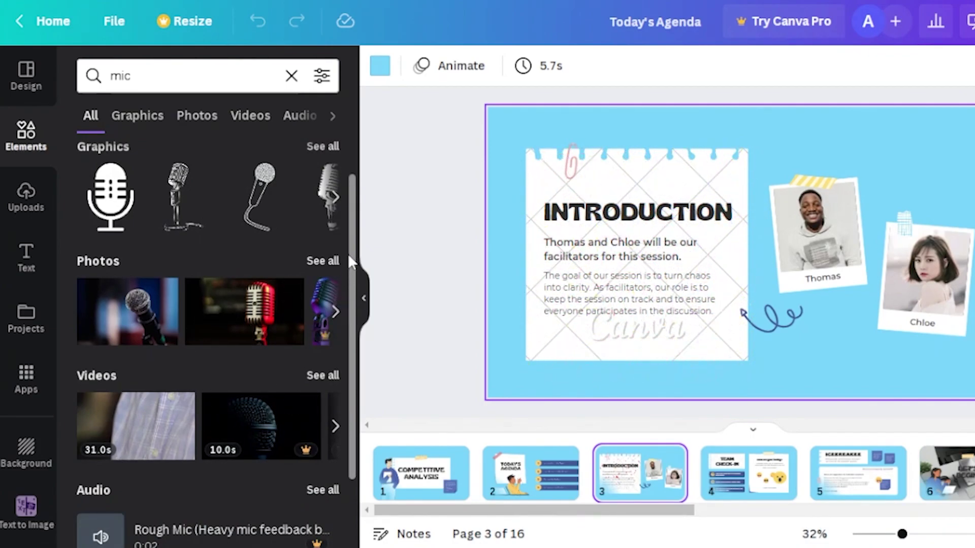
{"action": "left_click", "coordinate": [144, 115]}
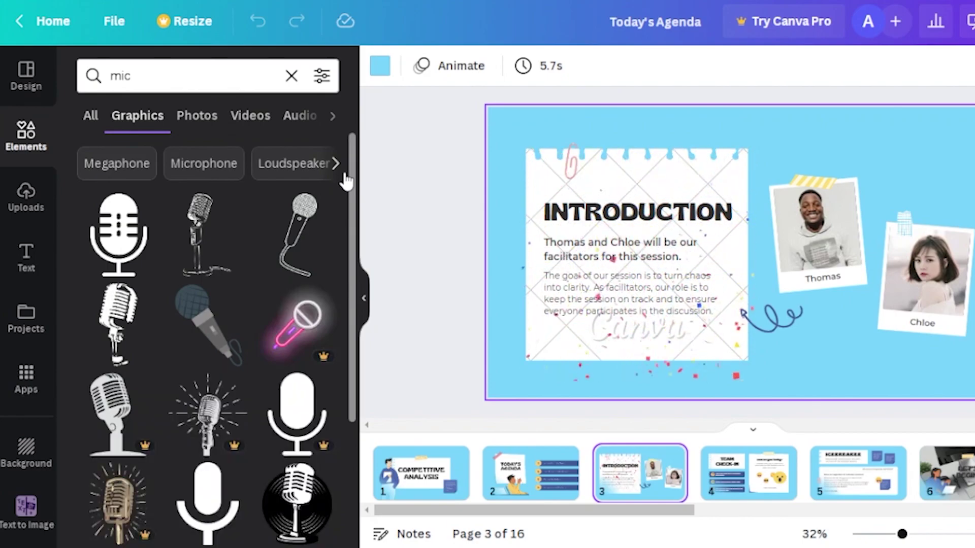
{"action": "left_click", "coordinate": [343, 172]}
{"action": "scroll", "coordinate": [343, 358], "scroll_direction": "down", "scroll_amount": 5}
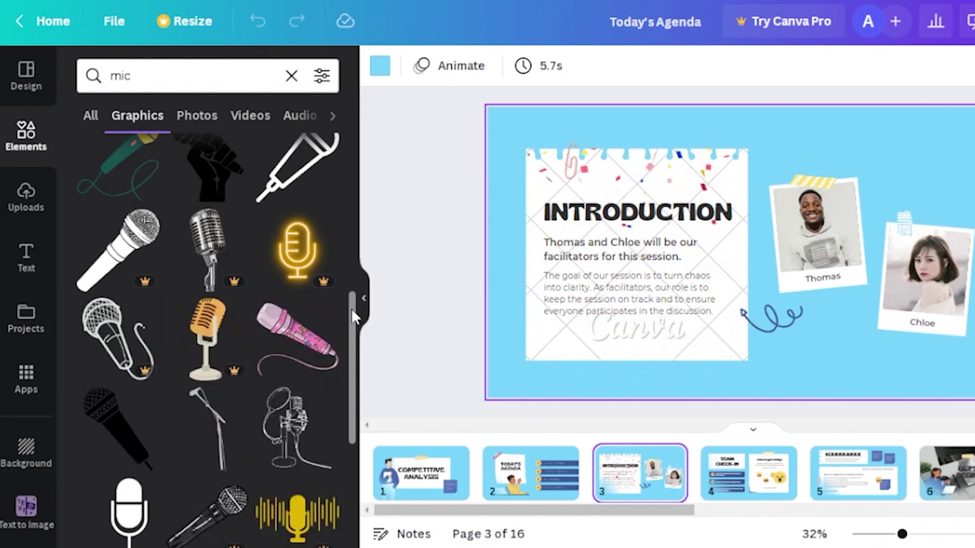
{"action": "scroll", "coordinate": [351, 309], "scroll_direction": "down", "scroll_amount": 2}
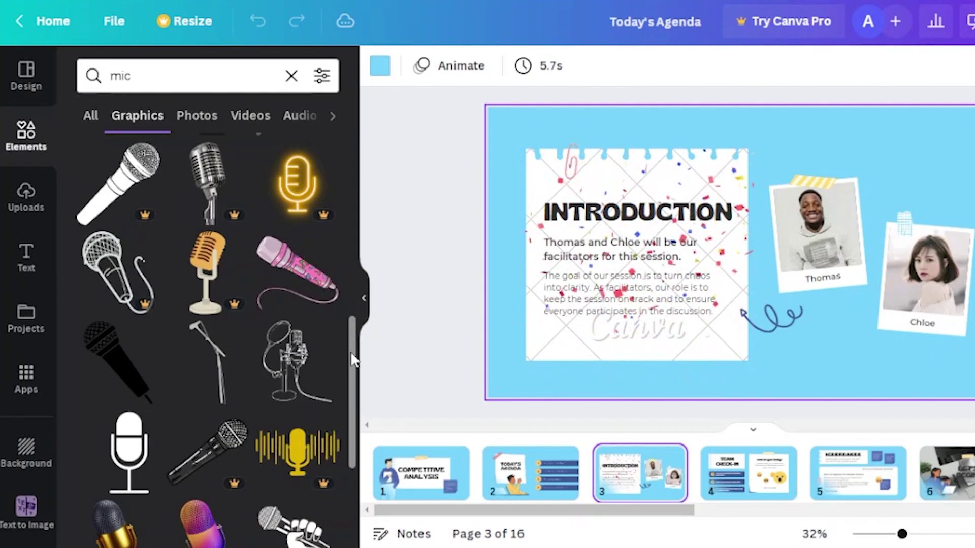
{"action": "scroll", "coordinate": [352, 386], "scroll_direction": "down", "scroll_amount": 5}
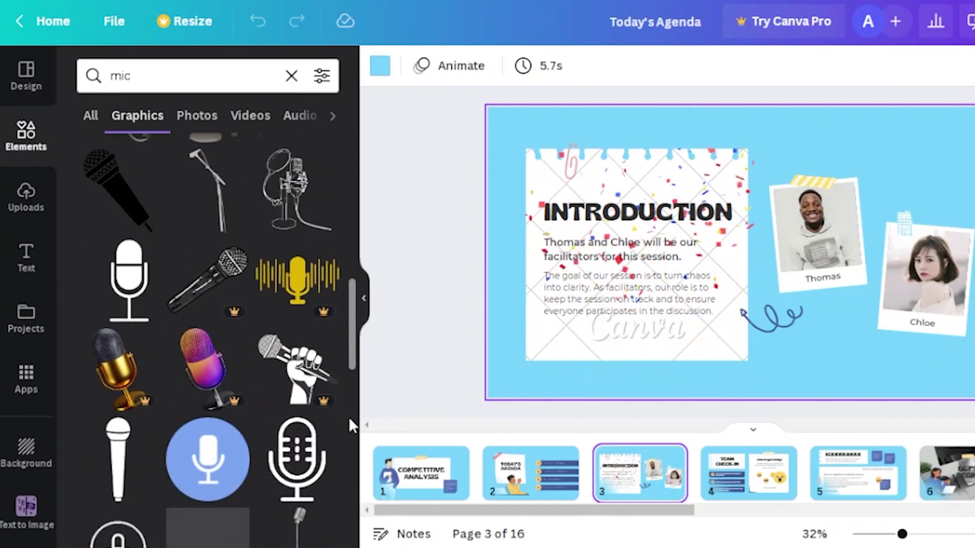
{"action": "scroll", "coordinate": [346, 420], "scroll_direction": "down", "scroll_amount": 5}
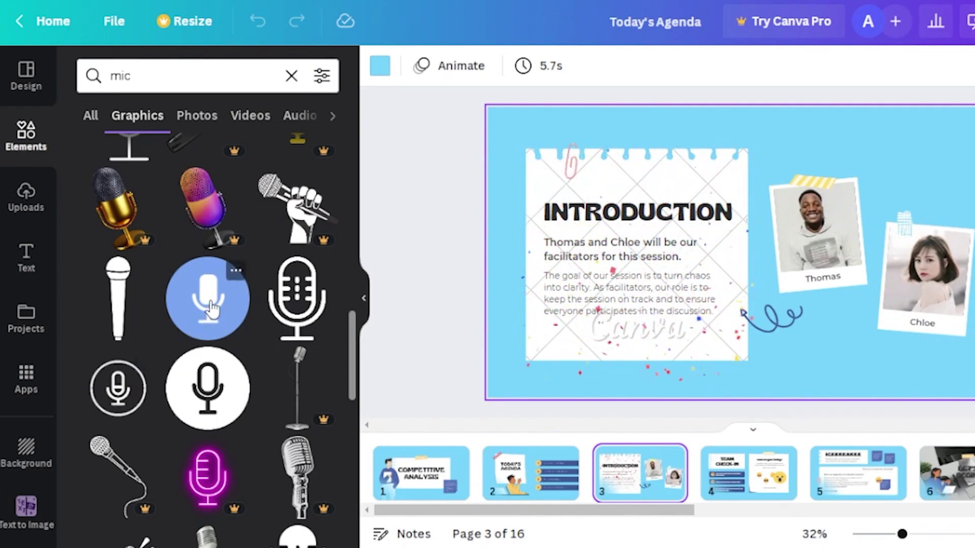
{"action": "left_click_drag", "start_coordinate": [353, 343], "coordinate": [349, 284]}
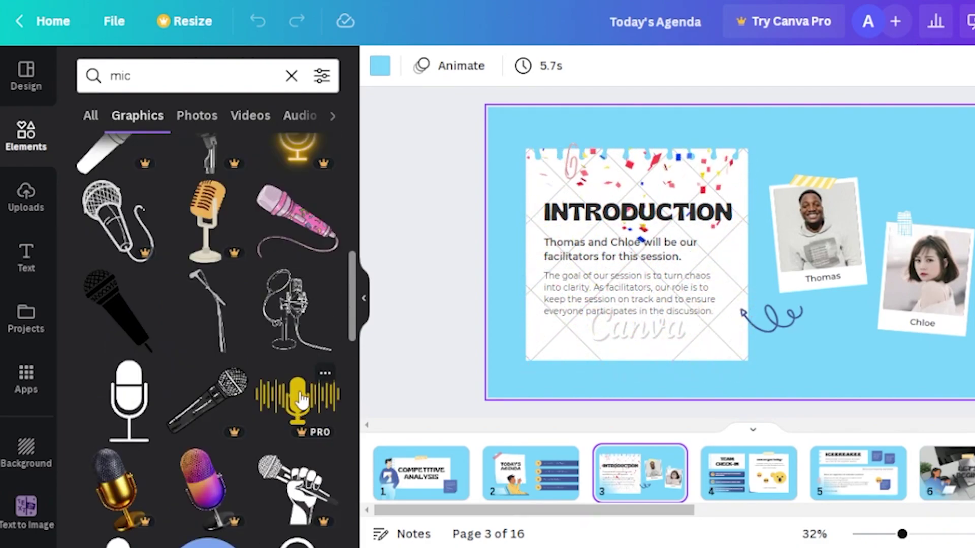
{"action": "left_click_drag", "start_coordinate": [355, 266], "coordinate": [348, 206]}
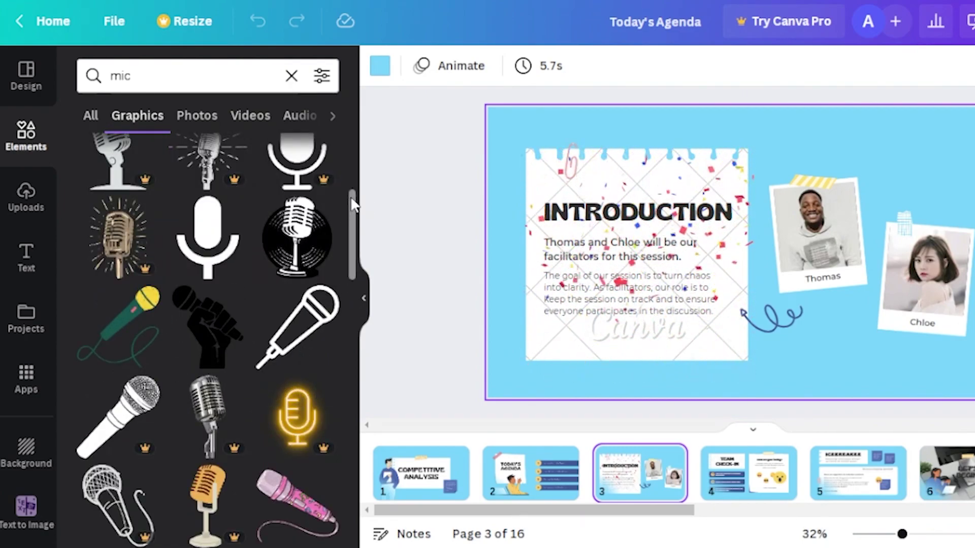
{"action": "scroll", "coordinate": [349, 146], "scroll_direction": "up", "scroll_amount": 1}
{"action": "scroll", "coordinate": [348, 145], "scroll_direction": "up", "scroll_amount": 5}
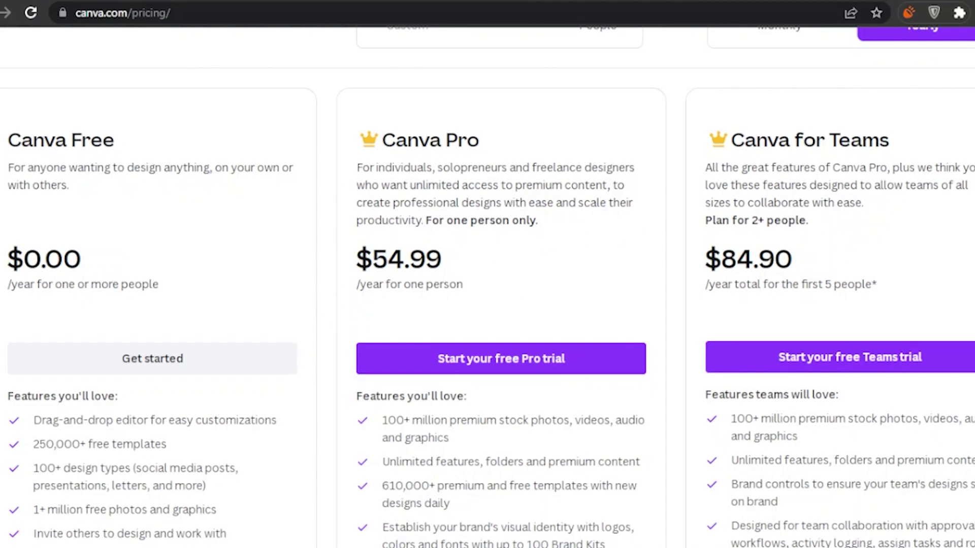
- Compare the yearly prices and included features of Canva Free, Canva Pro and Canva for Teams on the pricing page
{"action": "scroll", "coordinate": [487, 284], "scroll_direction": "down", "scroll_amount": 5}
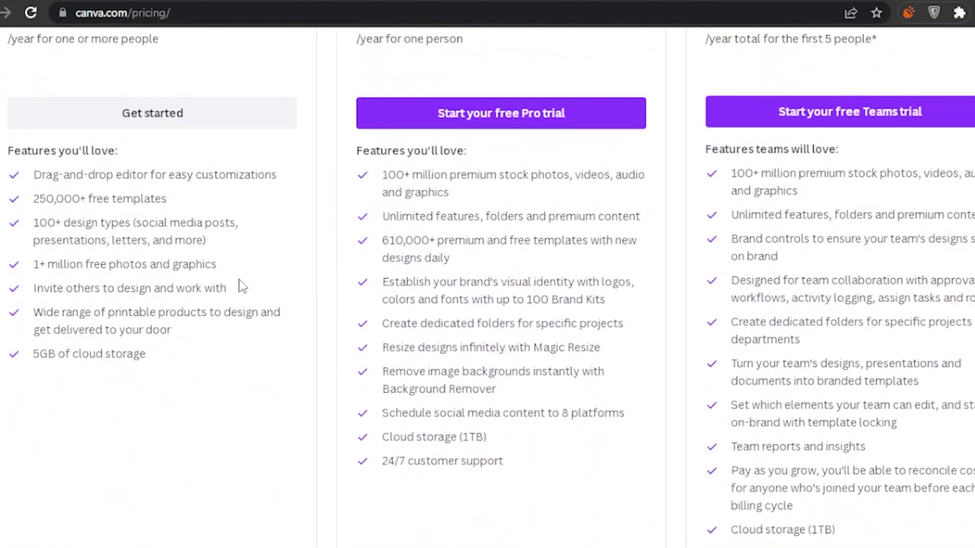
{"action": "scroll", "coordinate": [635, 198], "scroll_direction": "up", "scroll_amount": 5}
{"action": "scroll", "coordinate": [635, 198], "scroll_direction": "down", "scroll_amount": 1}
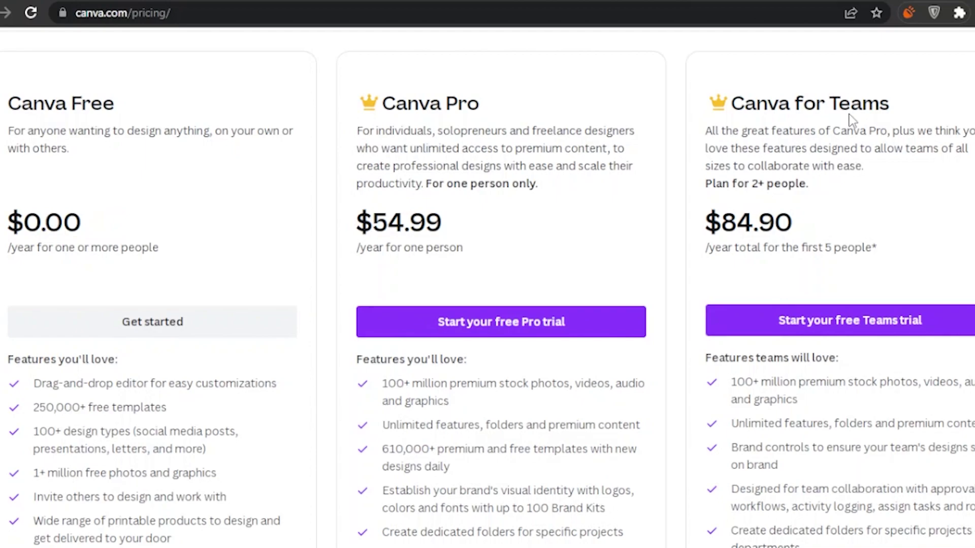
{"action": "scroll", "coordinate": [487, 289], "scroll_direction": "down", "scroll_amount": 5}
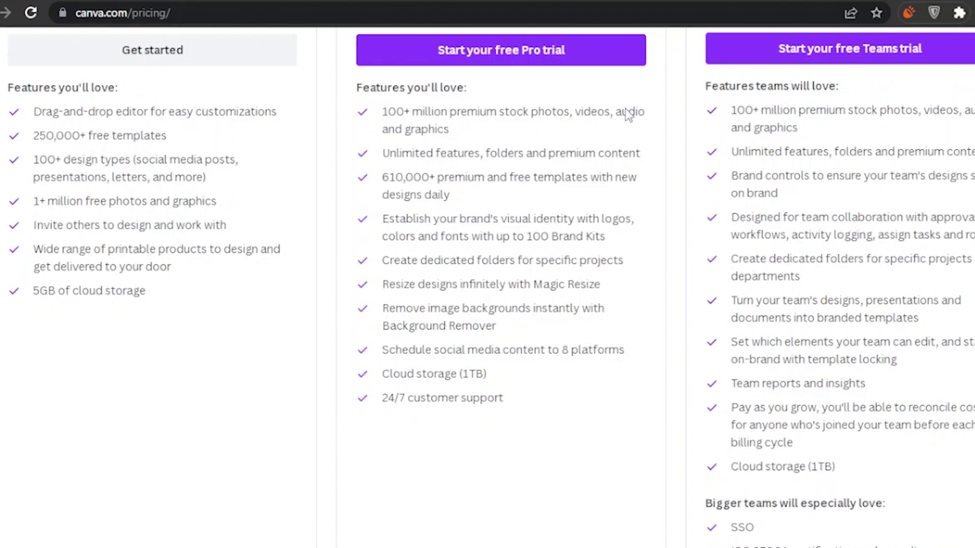
{"action": "scroll", "coordinate": [487, 288], "scroll_direction": "up", "scroll_amount": 10}
{"action": "scroll", "coordinate": [488, 288], "scroll_direction": "down", "scroll_amount": 4}
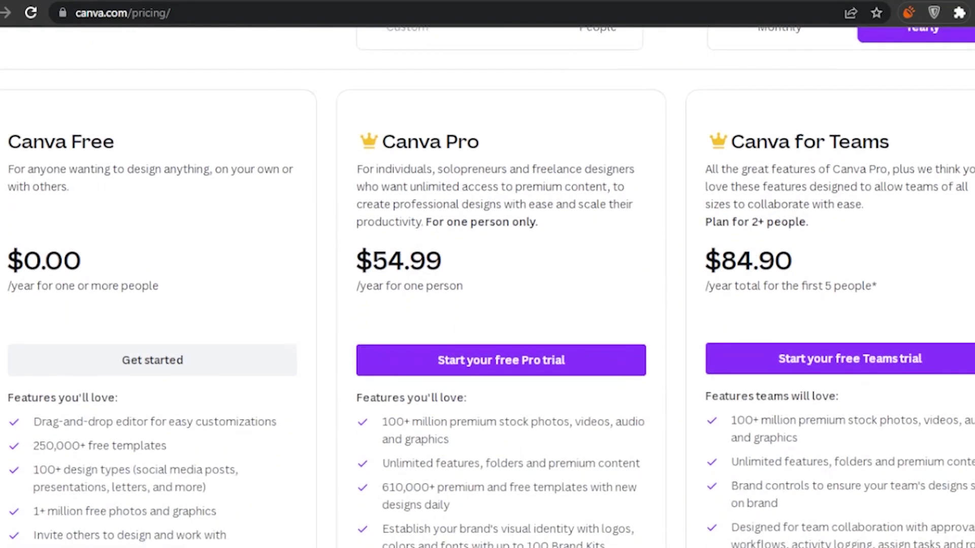
{"action": "scroll", "coordinate": [488, 288], "scroll_direction": "down", "scroll_amount": 5}
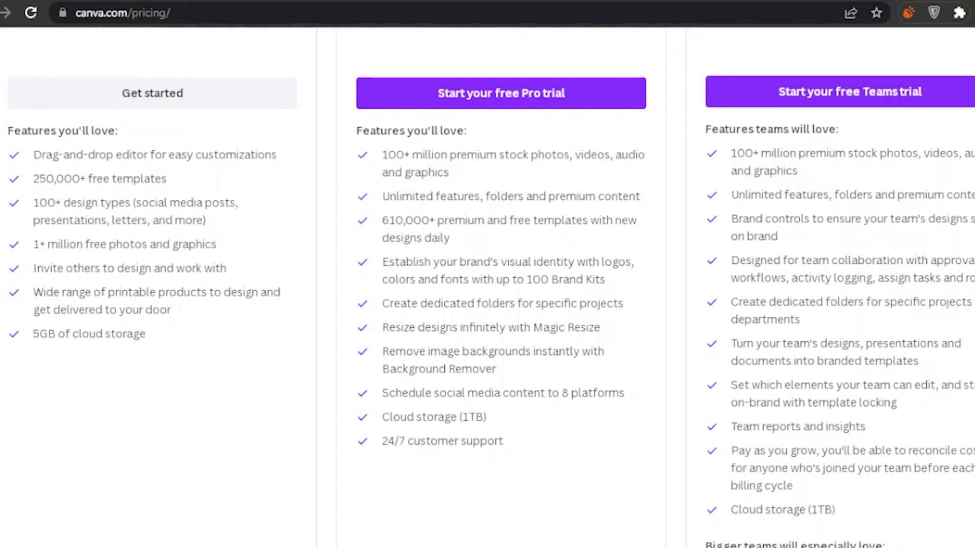
{"action": "scroll", "coordinate": [488, 284], "scroll_direction": "up", "scroll_amount": 10}
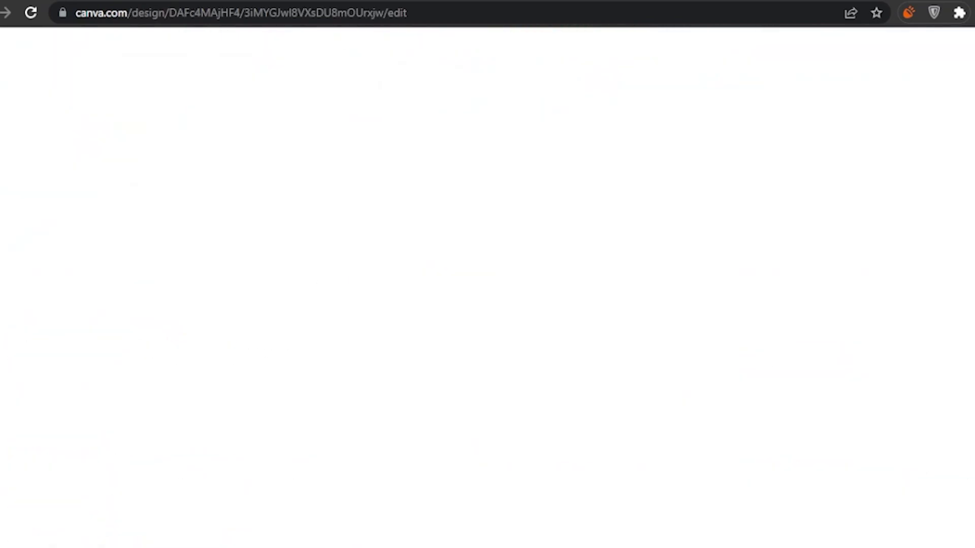